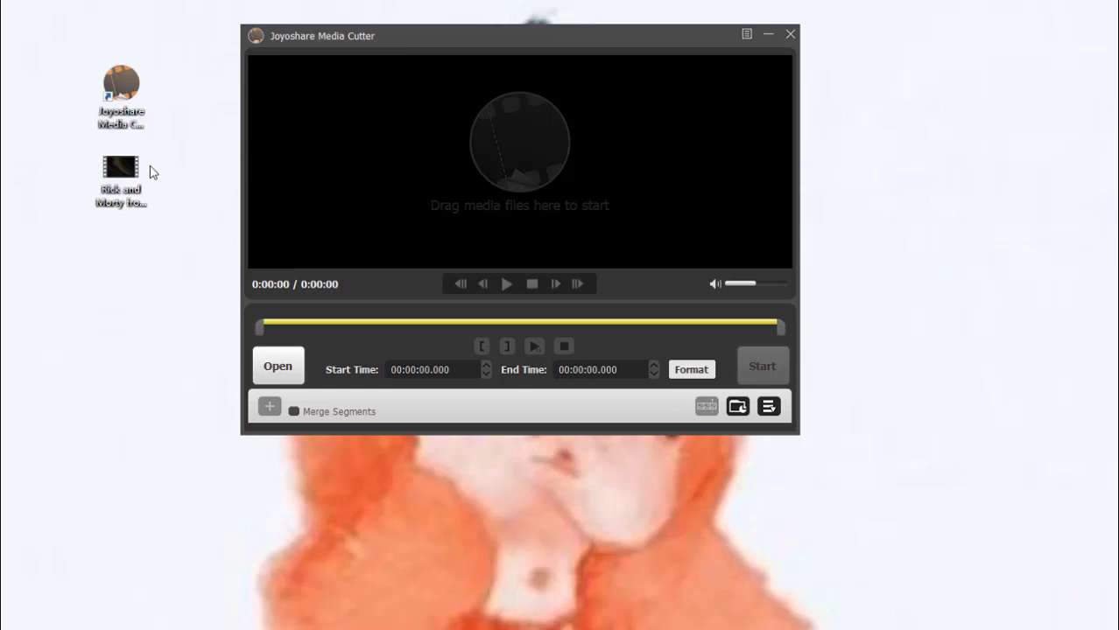
Load the Rick and Morty video, trim it to 00:00:03.502–00:00:40.195, and preview the clip
{"action": "left_click_drag", "start_coordinate": [122, 168], "coordinate": [391, 133]}
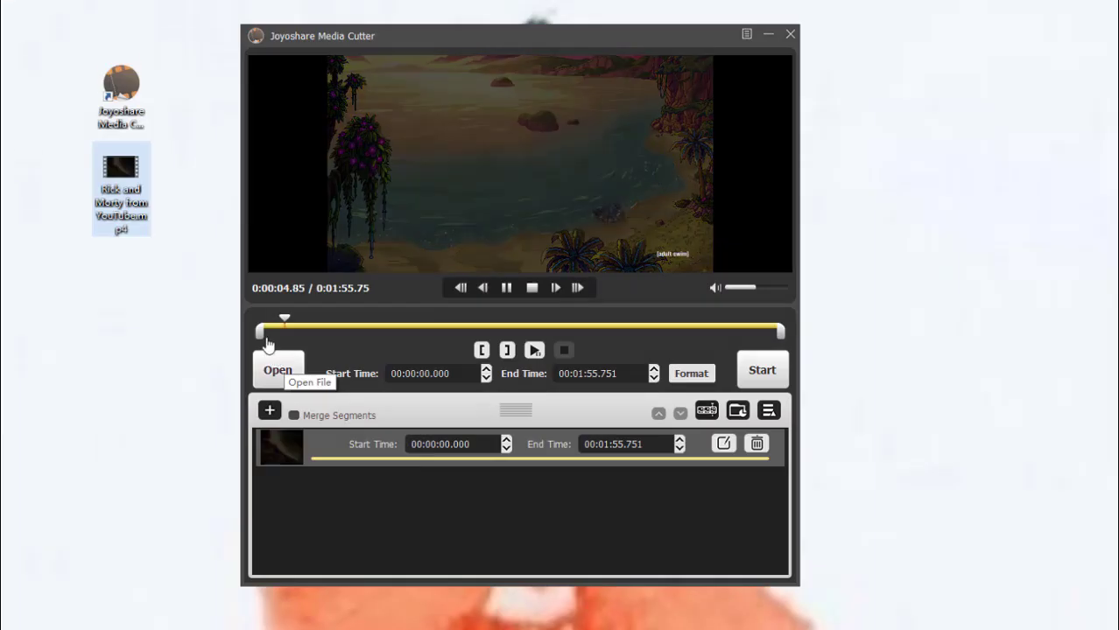
{"action": "left_click_drag", "start_coordinate": [261, 335], "coordinate": [275, 332]}
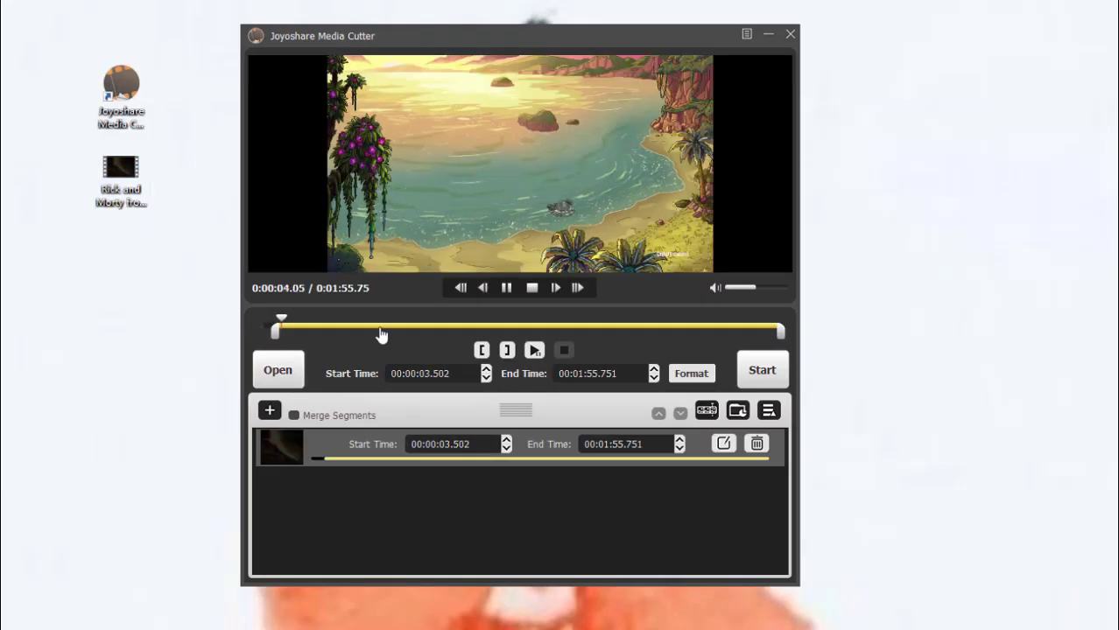
{"action": "left_click", "coordinate": [437, 329]}
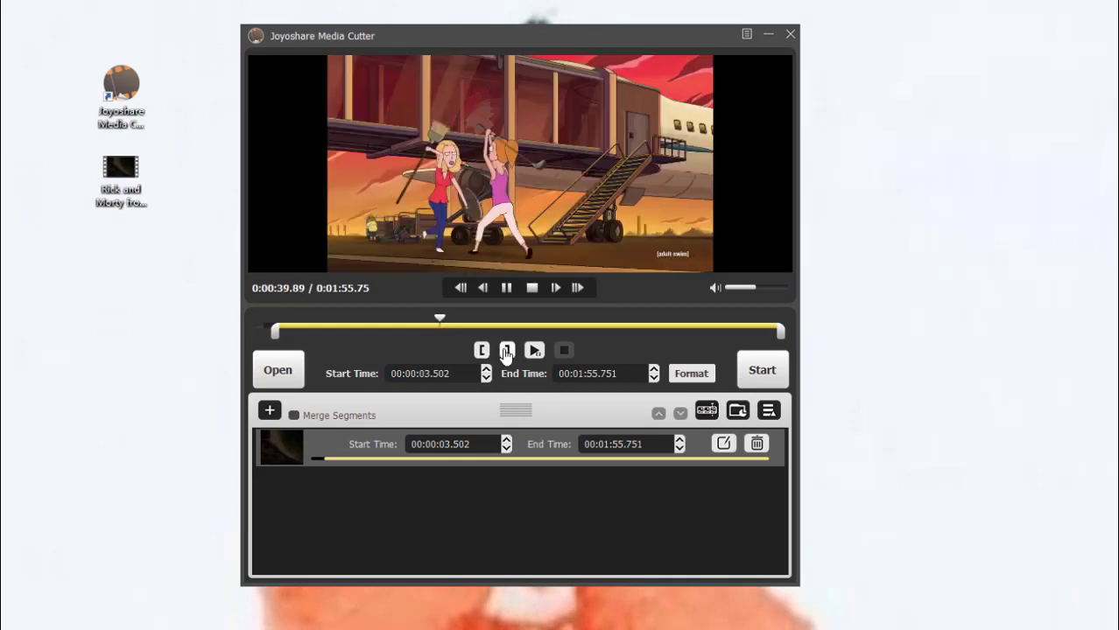
{"action": "left_click", "coordinate": [506, 350]}
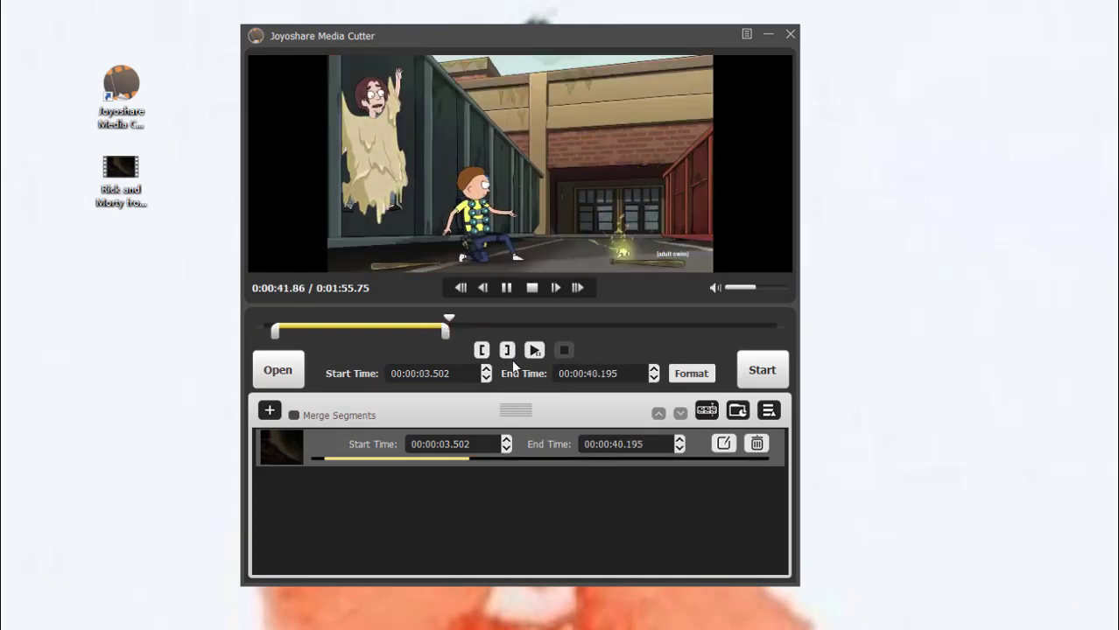
{"action": "left_click", "coordinate": [533, 351]}
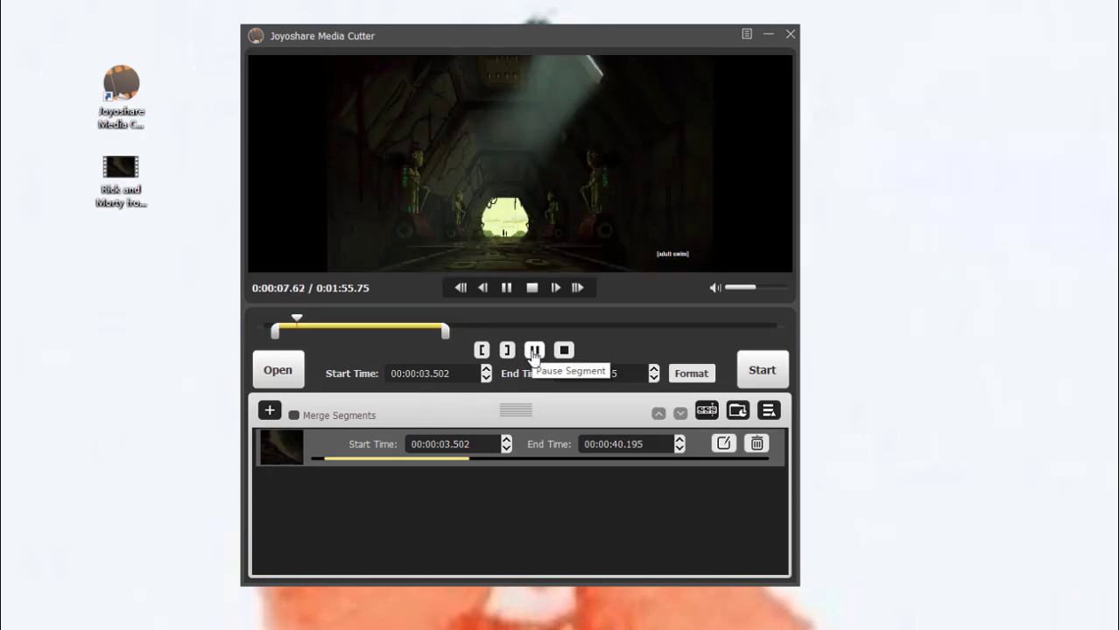
{"action": "left_click", "coordinate": [533, 351]}
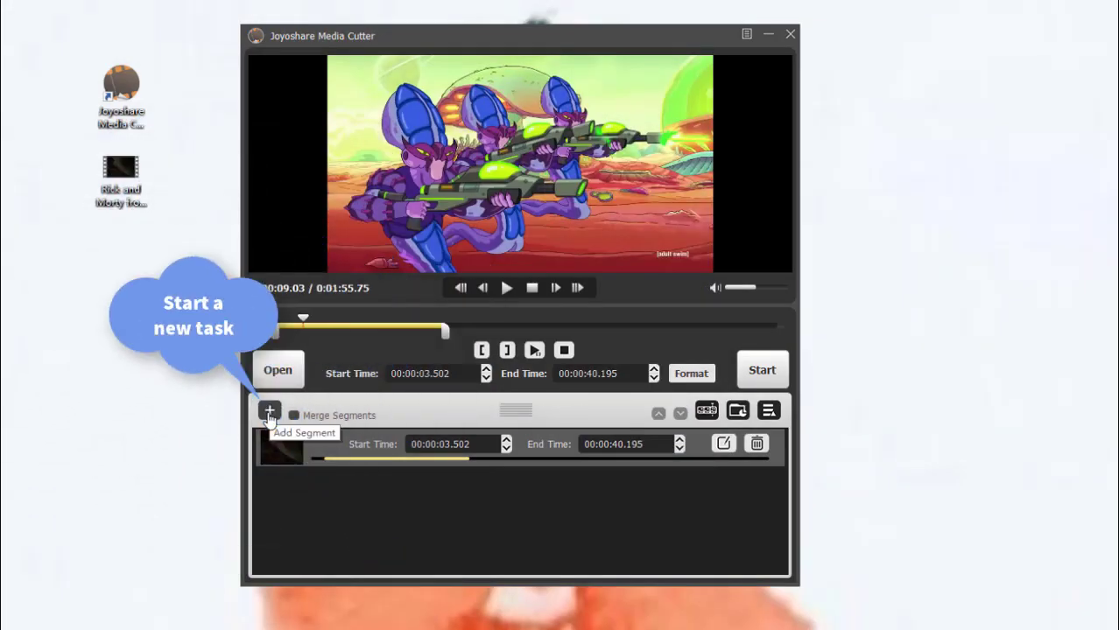
Add a second clip and fine-tune it to run from 00:00:49.909 to 00:01:16.002
{"action": "left_click", "coordinate": [270, 411]}
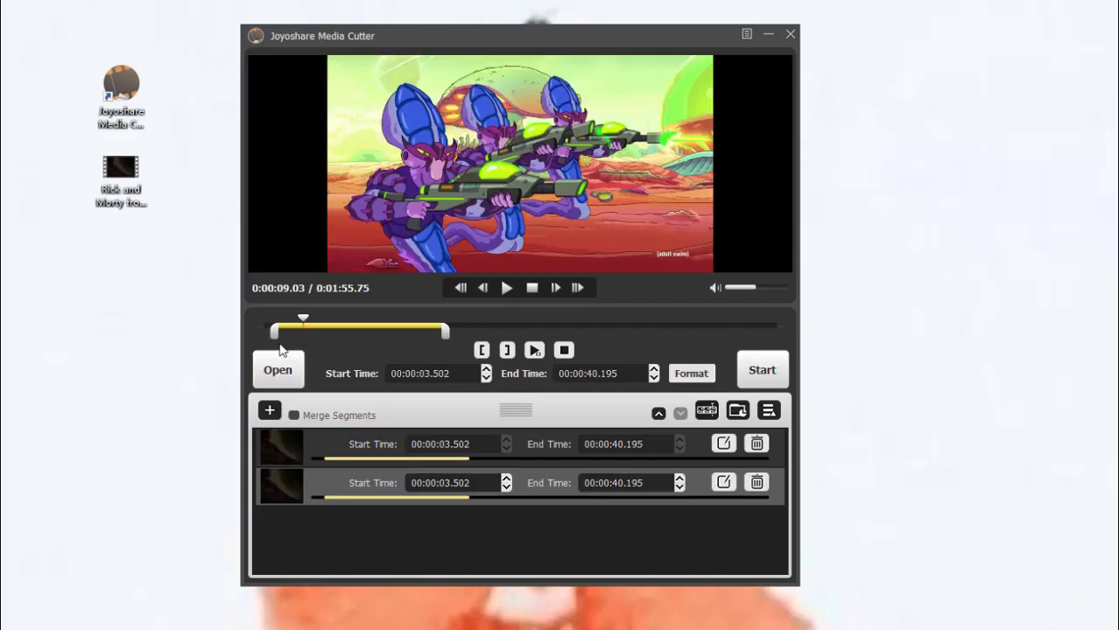
{"action": "left_click_drag", "start_coordinate": [463, 332], "coordinate": [607, 334]}
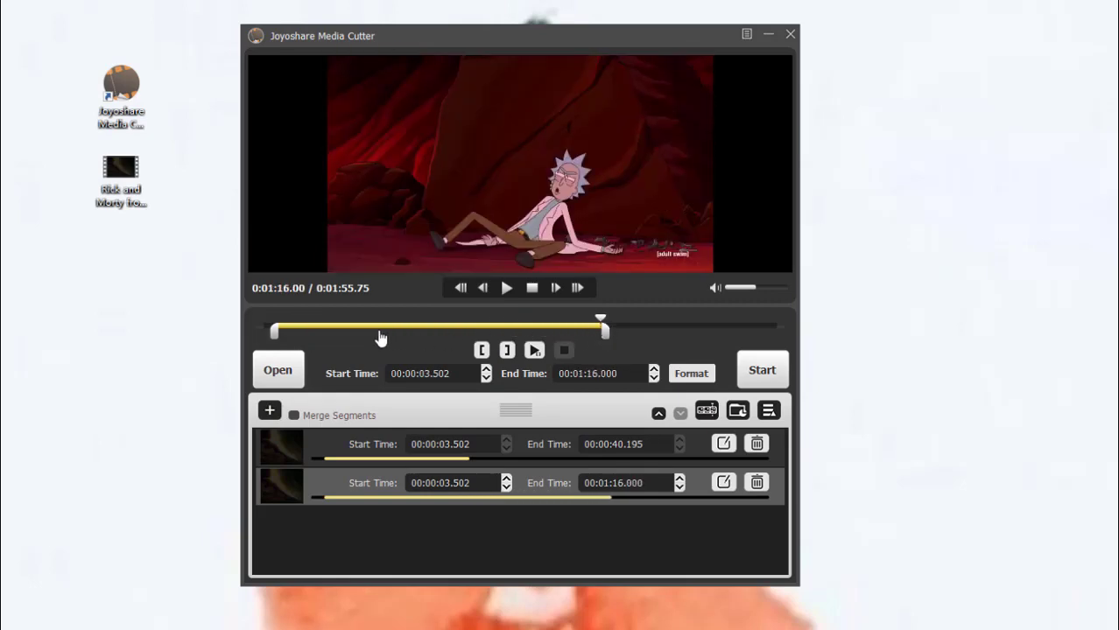
{"action": "left_click_drag", "start_coordinate": [277, 333], "coordinate": [483, 335]}
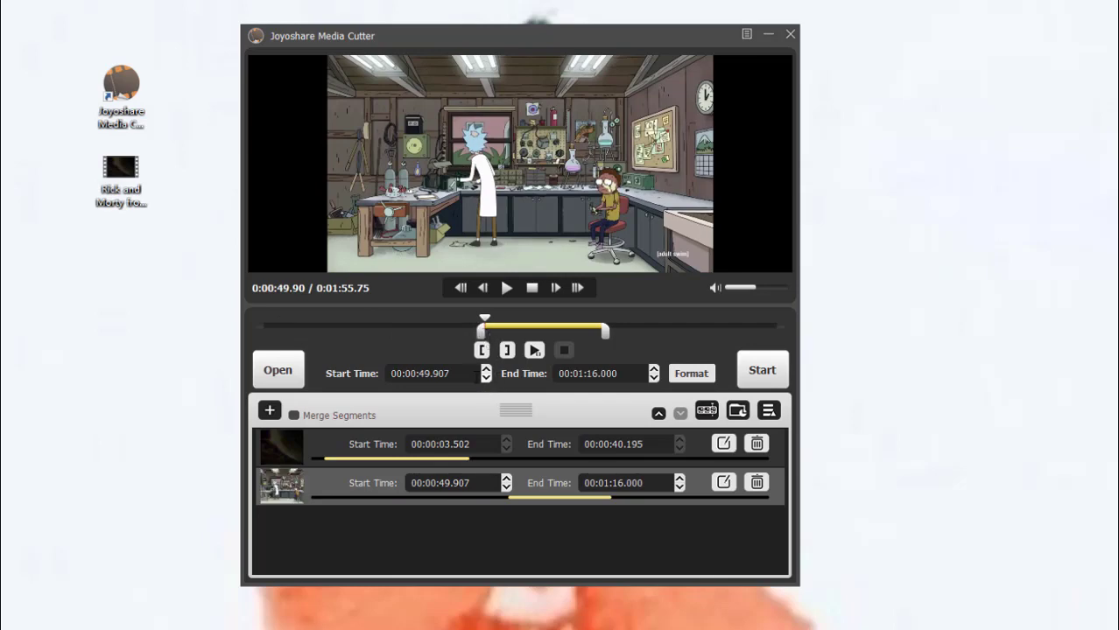
{"action": "left_click", "coordinate": [486, 369]}
{"action": "left_click", "coordinate": [655, 370]}
{"action": "left_click", "coordinate": [654, 369]}
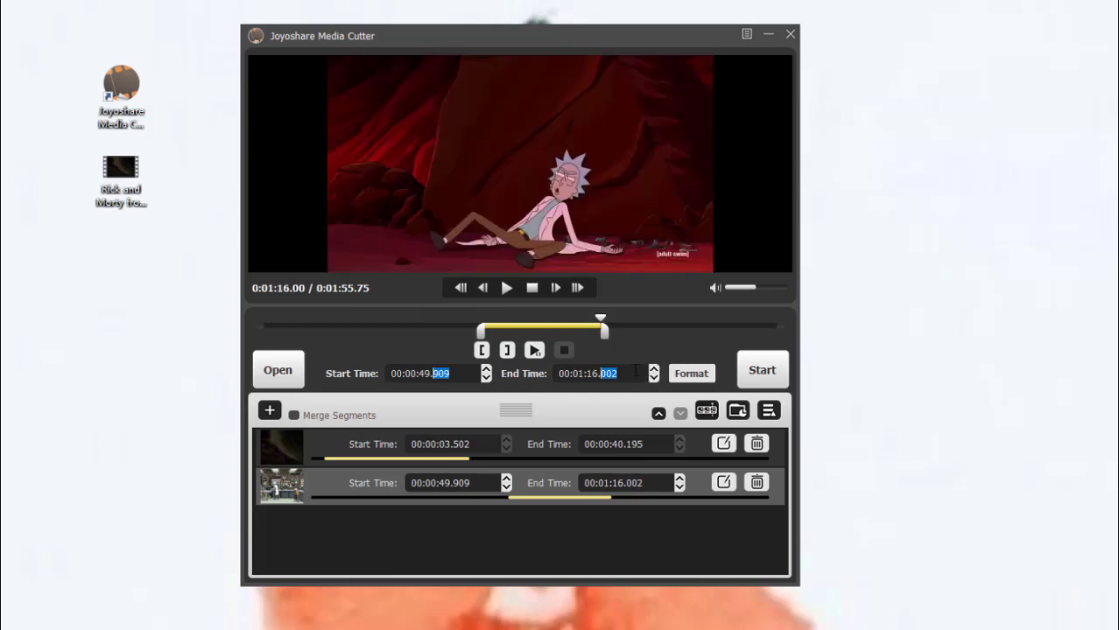
In the Format window, switch from High-Speed to Encoding mode and browse the Devices presets
{"action": "left_click", "coordinate": [686, 377]}
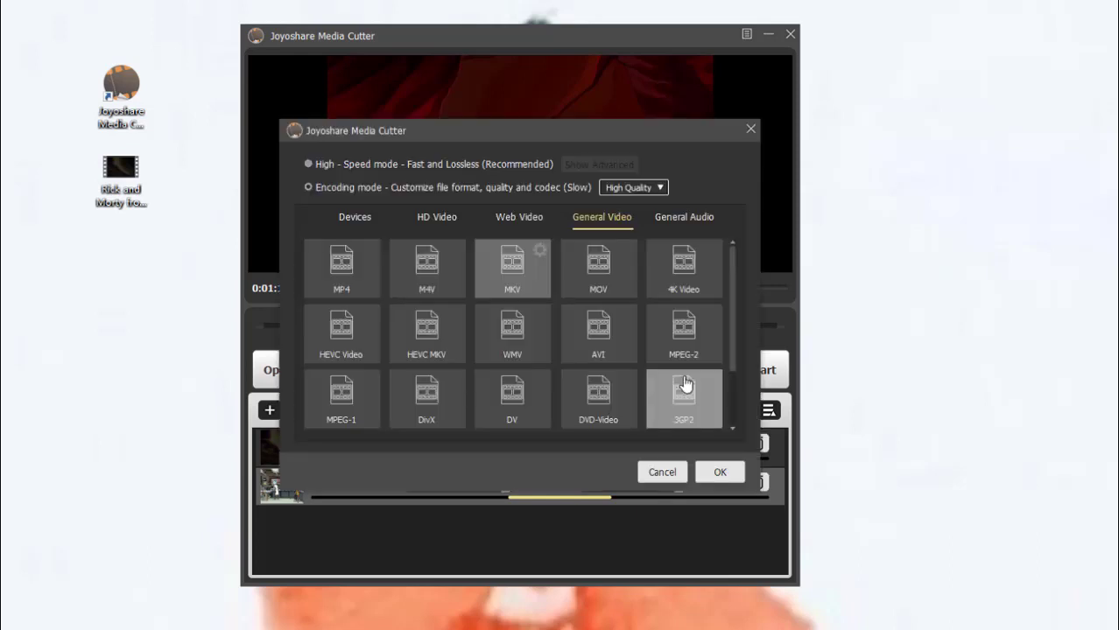
{"action": "left_click", "coordinate": [311, 161]}
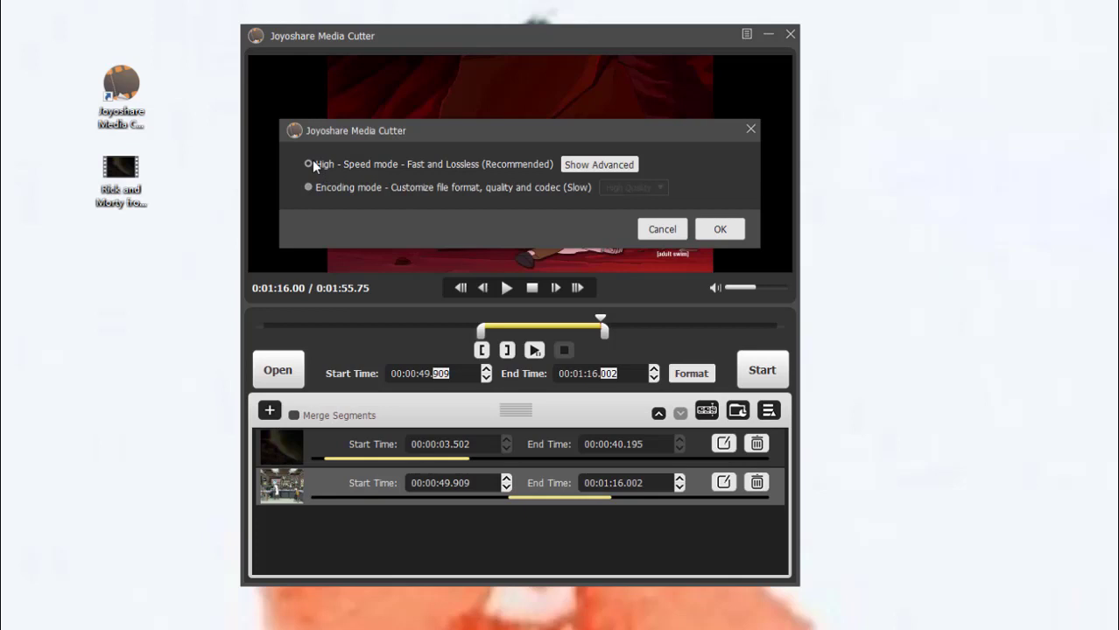
{"action": "left_click", "coordinate": [310, 187]}
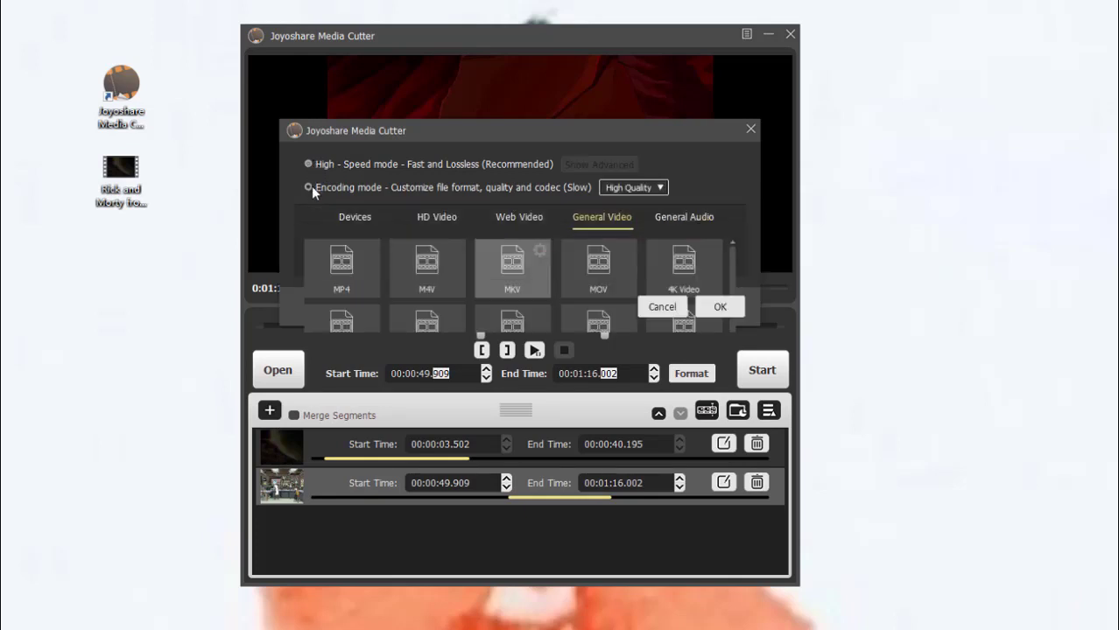
{"action": "left_click_drag", "start_coordinate": [444, 128], "coordinate": [447, 68]}
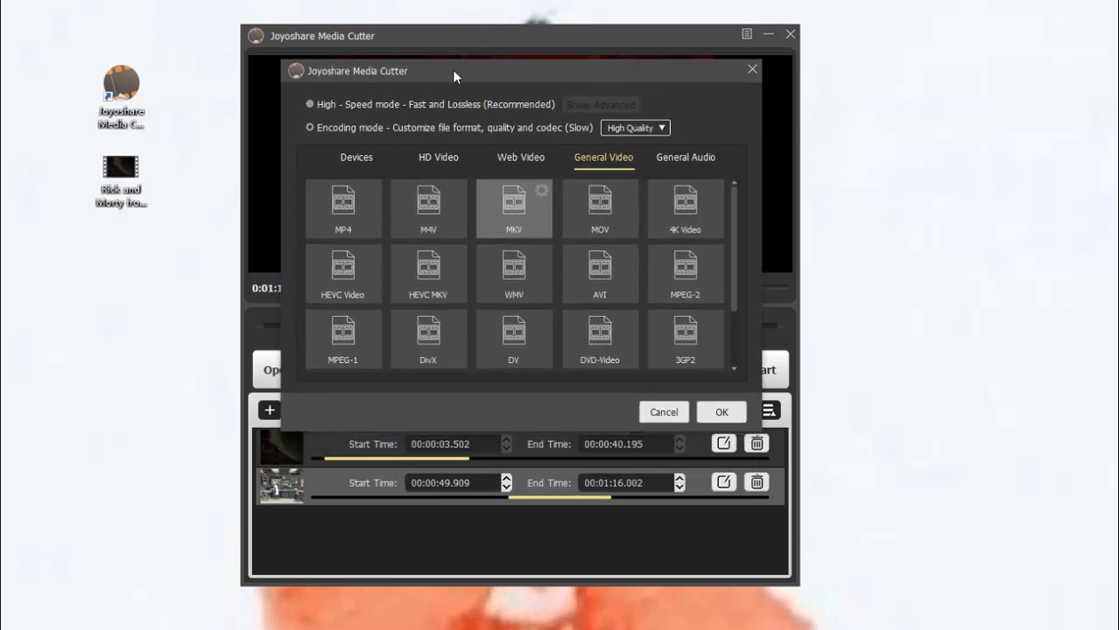
{"action": "left_click", "coordinate": [360, 161]}
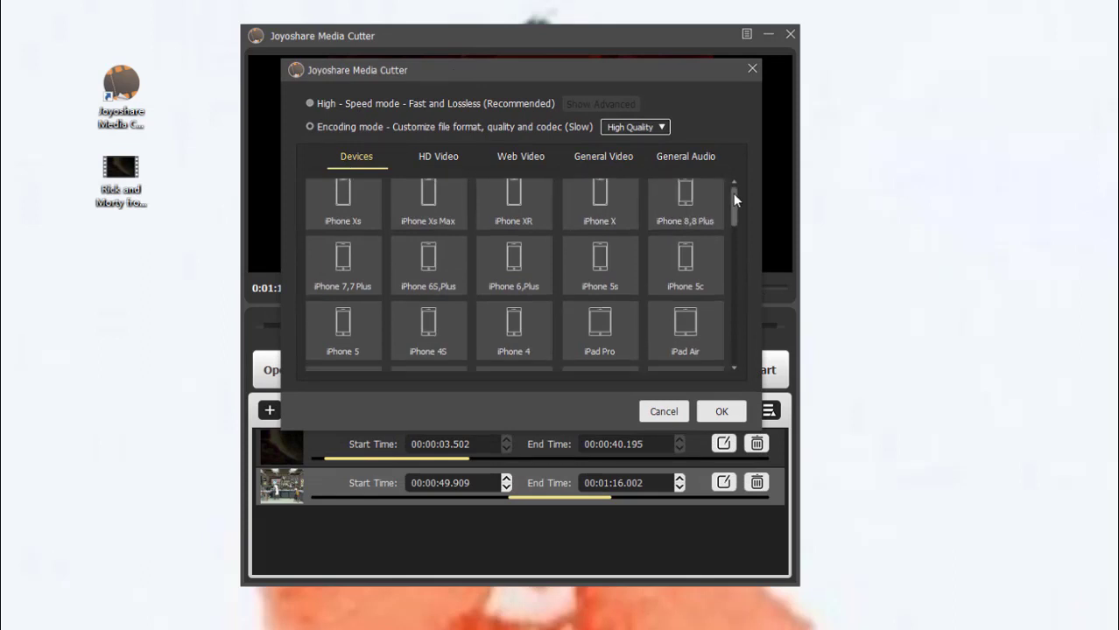
{"action": "left_click_drag", "start_coordinate": [733, 191], "coordinate": [728, 329]}
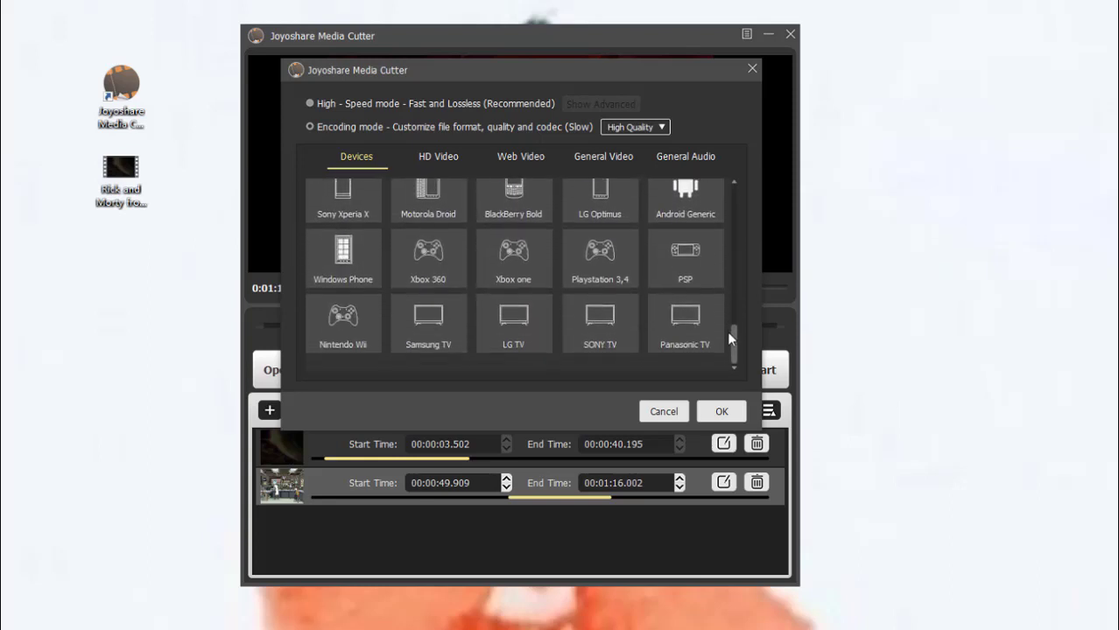
Browse the HD Video, Web Video and General Audio categories, then return to General Video
{"action": "left_click", "coordinate": [433, 162]}
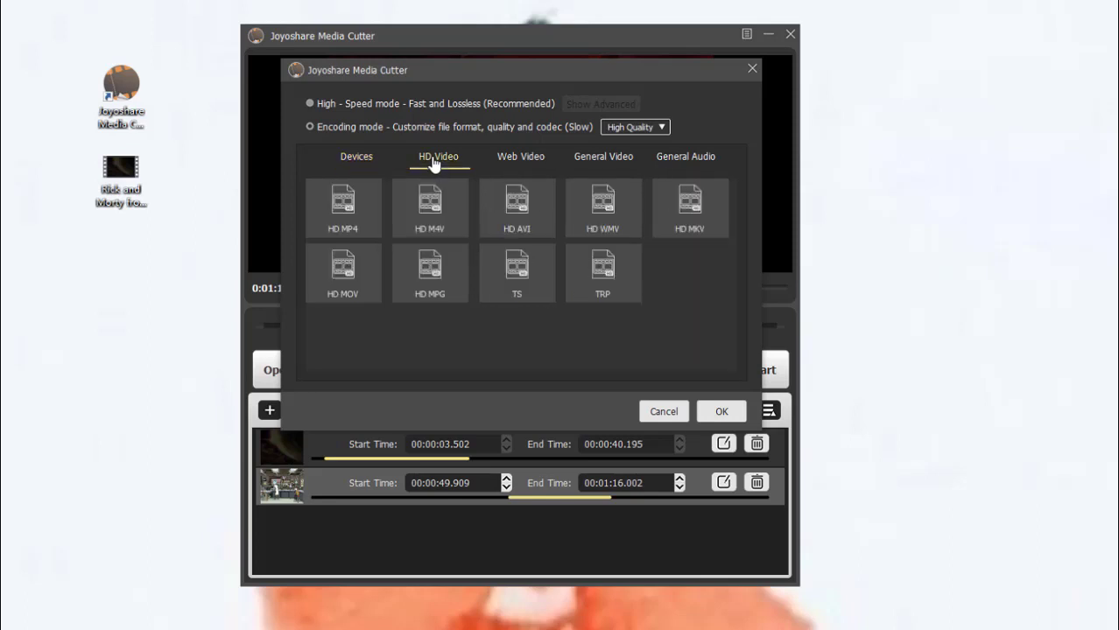
{"action": "left_click", "coordinate": [510, 164]}
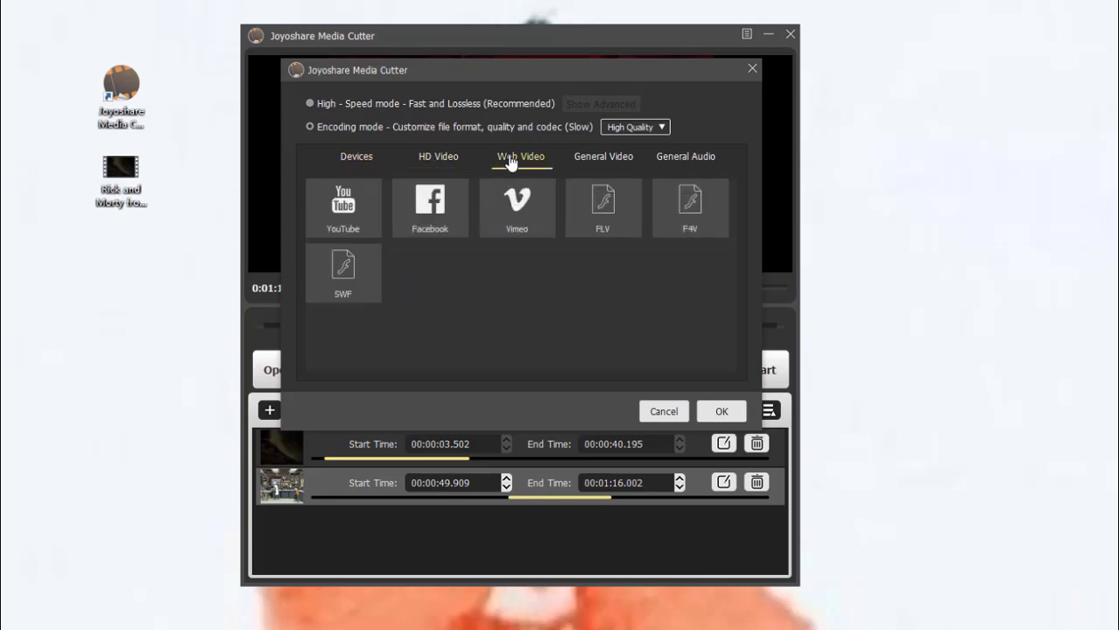
{"action": "left_click", "coordinate": [670, 162]}
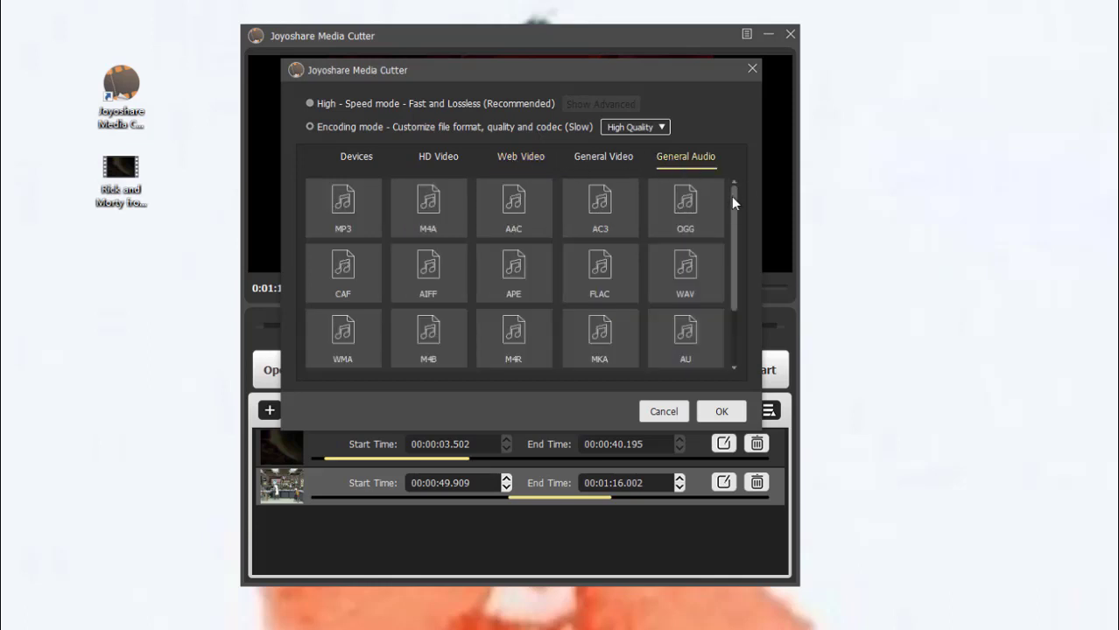
{"action": "left_click_drag", "start_coordinate": [731, 196], "coordinate": [736, 245]}
{"action": "left_click", "coordinate": [604, 158]}
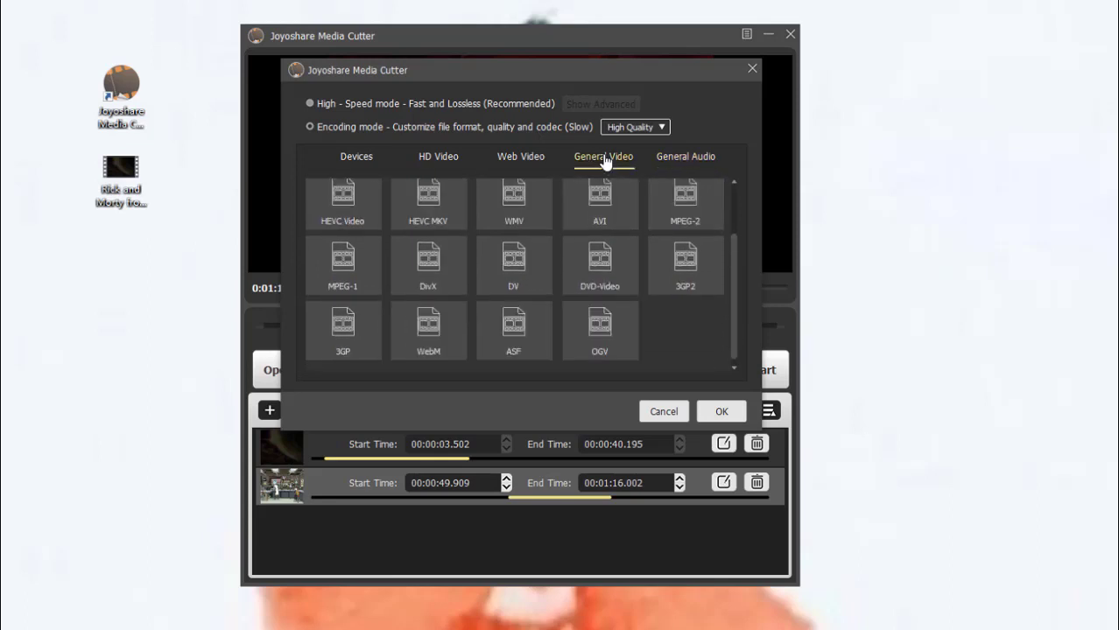
{"action": "left_click_drag", "start_coordinate": [732, 333], "coordinate": [742, 269]}
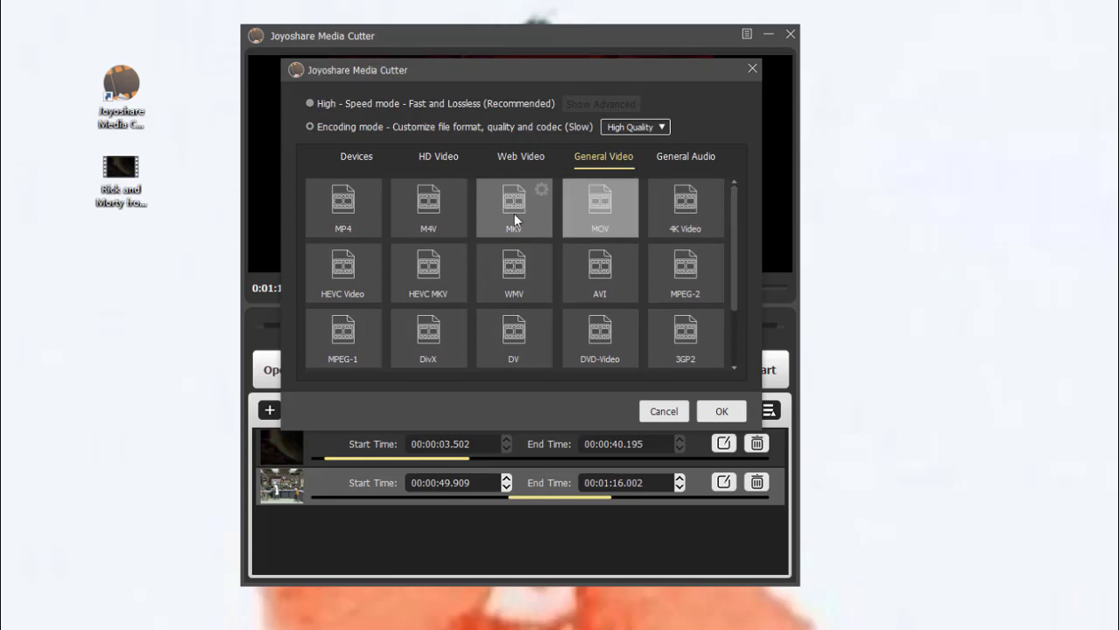
Select MP4 and leave its codec, resolution, frame rate and bit rate at Auto
{"action": "left_click", "coordinate": [371, 191]}
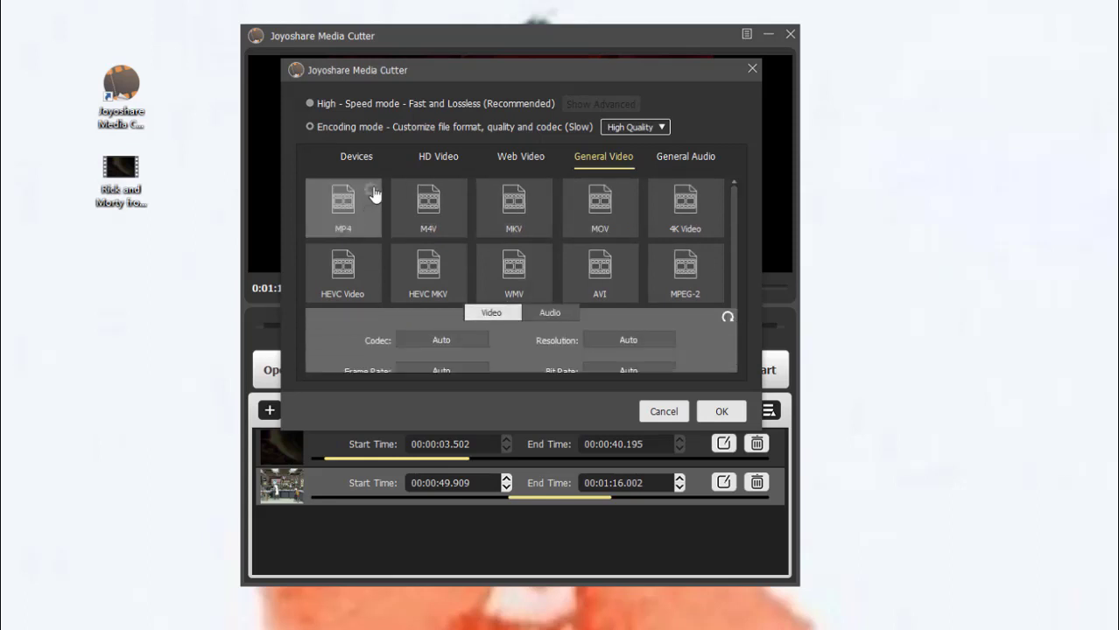
{"action": "left_click", "coordinate": [455, 313]}
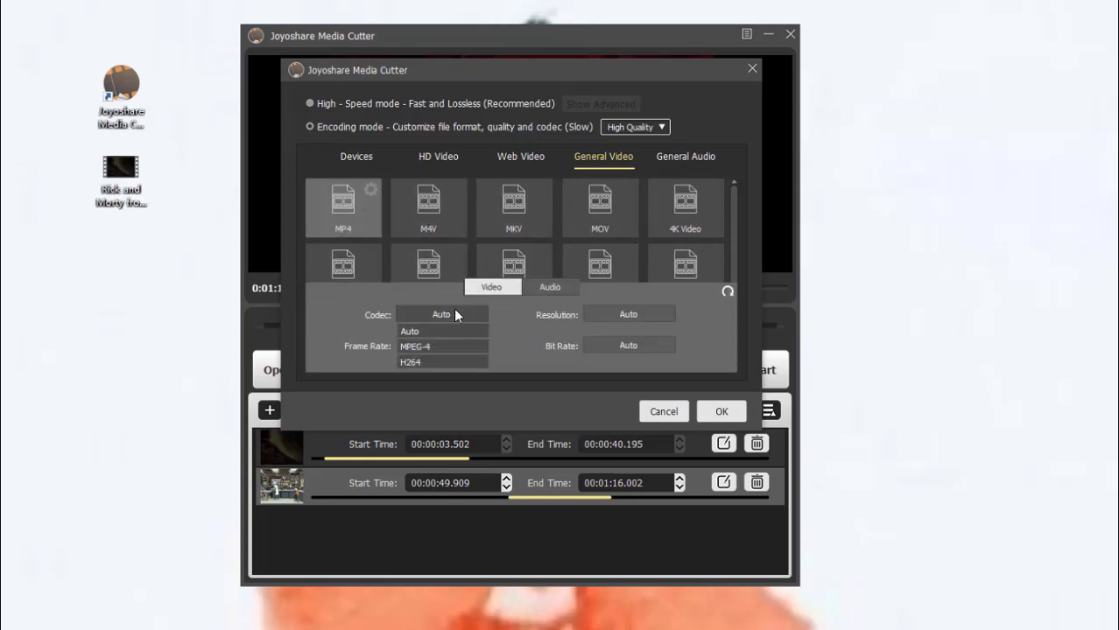
{"action": "left_click", "coordinate": [454, 329]}
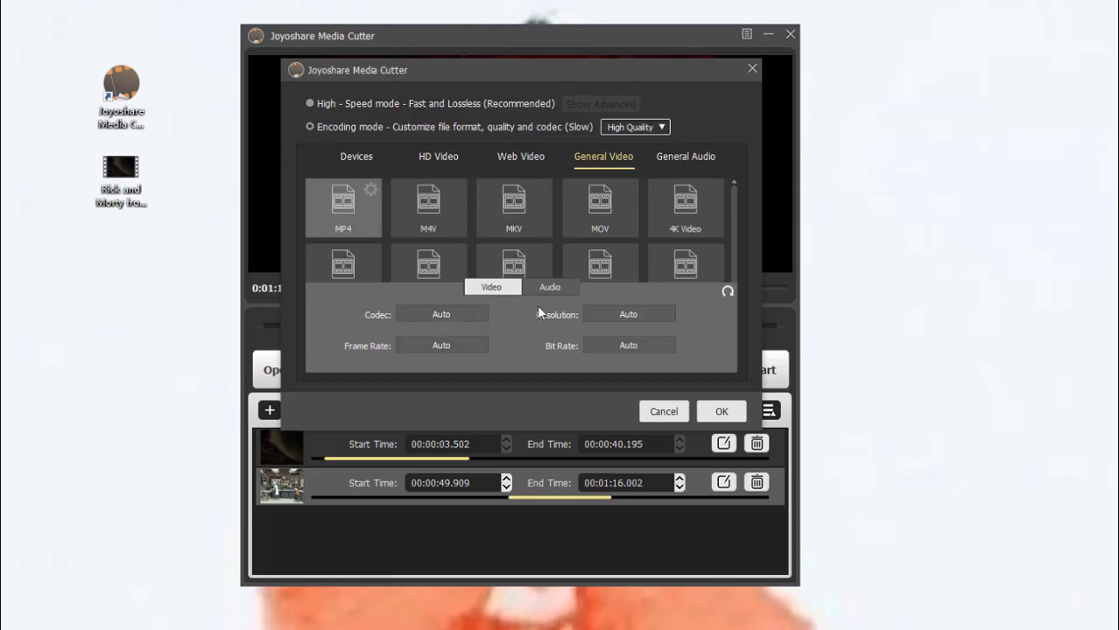
{"action": "left_click", "coordinate": [607, 315]}
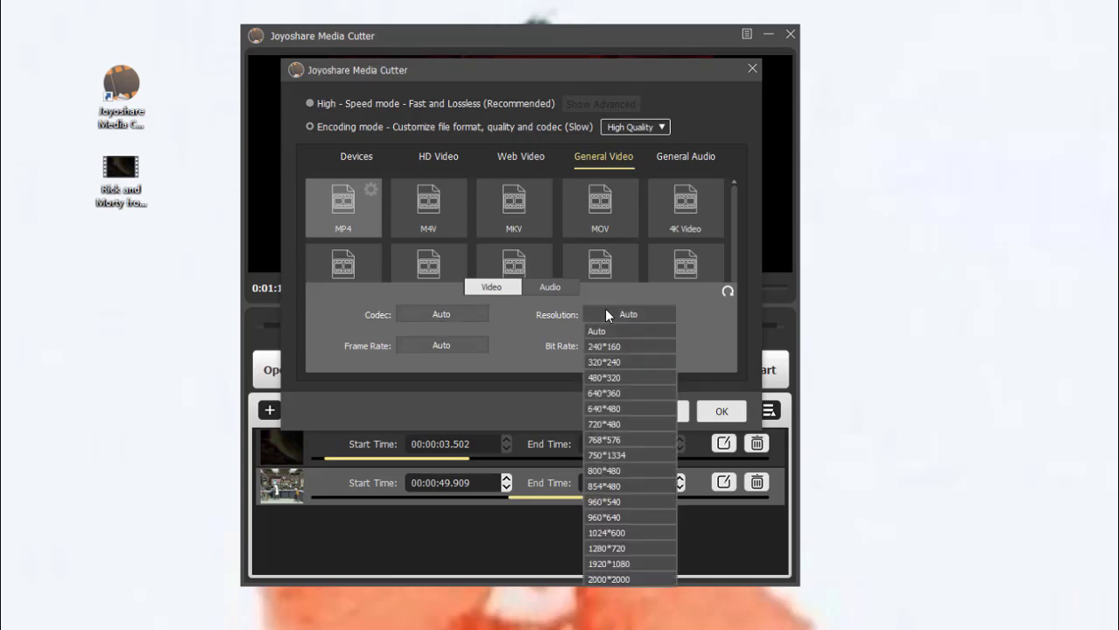
{"action": "left_click", "coordinate": [609, 328]}
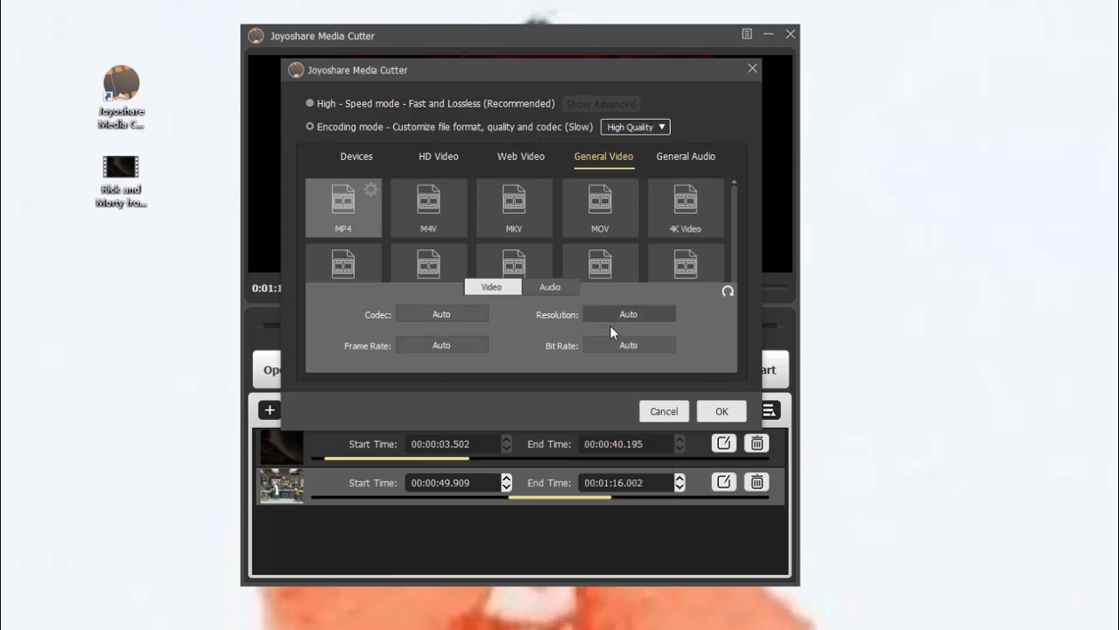
{"action": "left_click", "coordinate": [470, 347]}
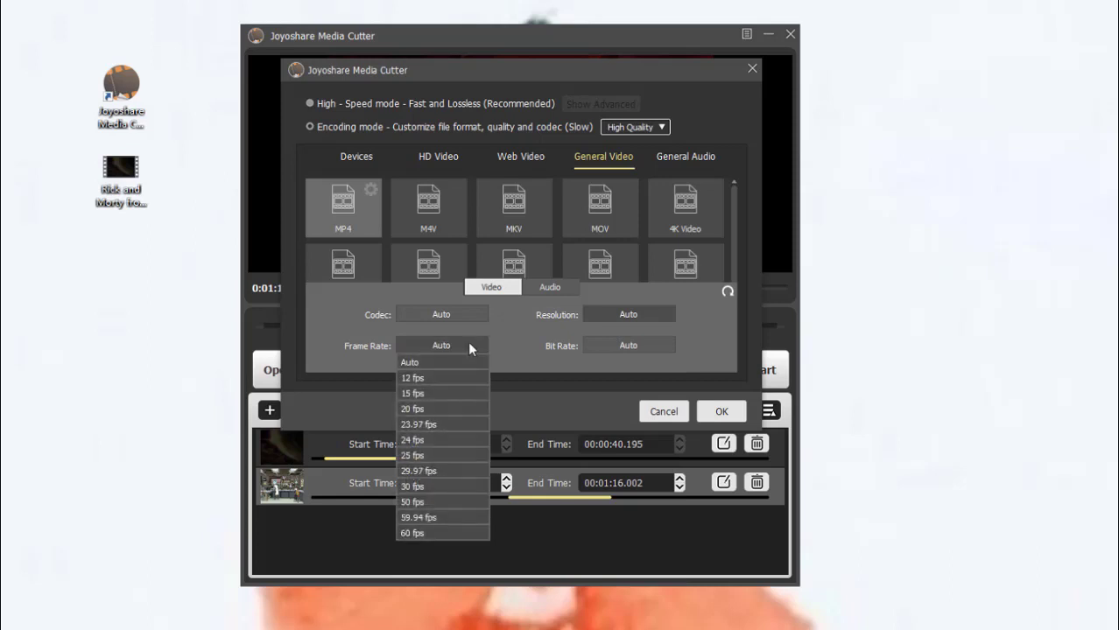
{"action": "left_click", "coordinate": [464, 361]}
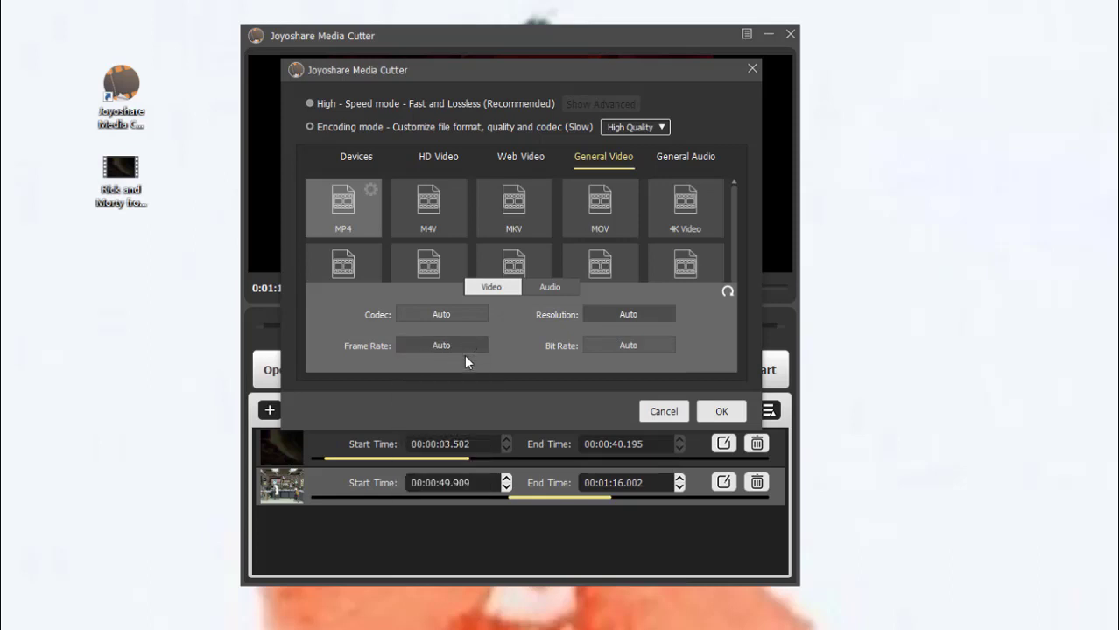
{"action": "left_click", "coordinate": [623, 349]}
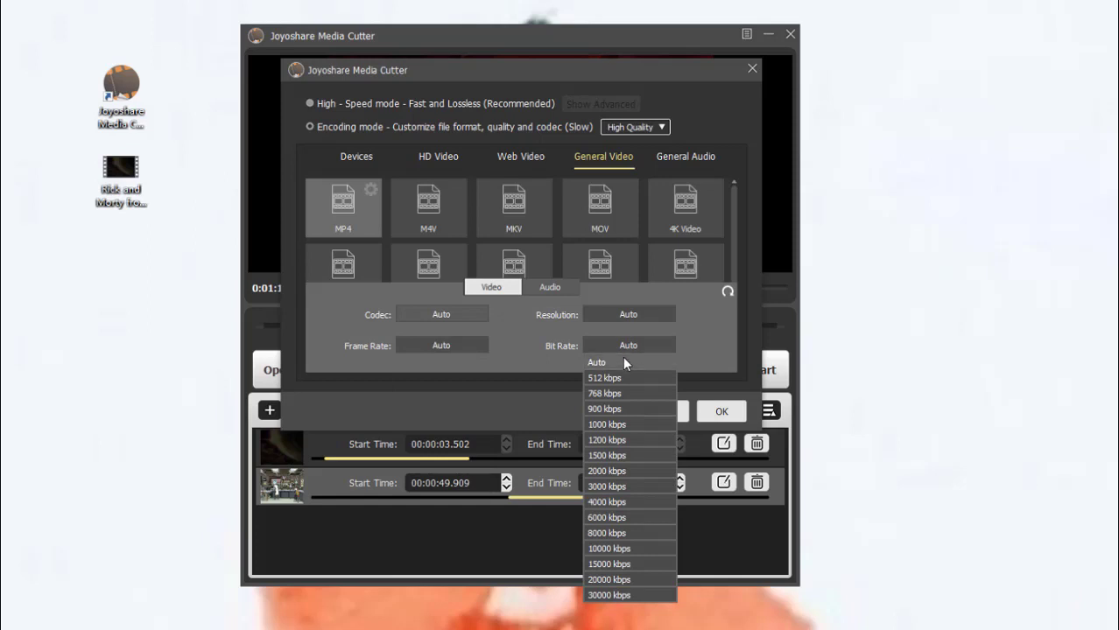
{"action": "left_click", "coordinate": [622, 359]}
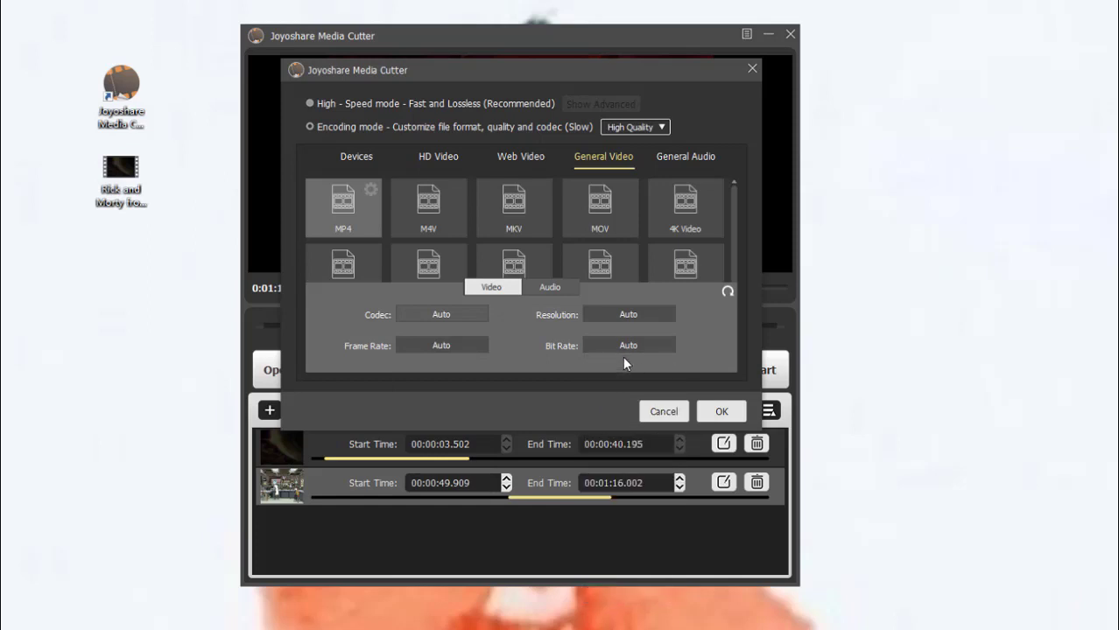
Confirm the MP4 settings and shift the first clip's start one frame later, to 00:00:03.603
{"action": "left_click", "coordinate": [717, 411]}
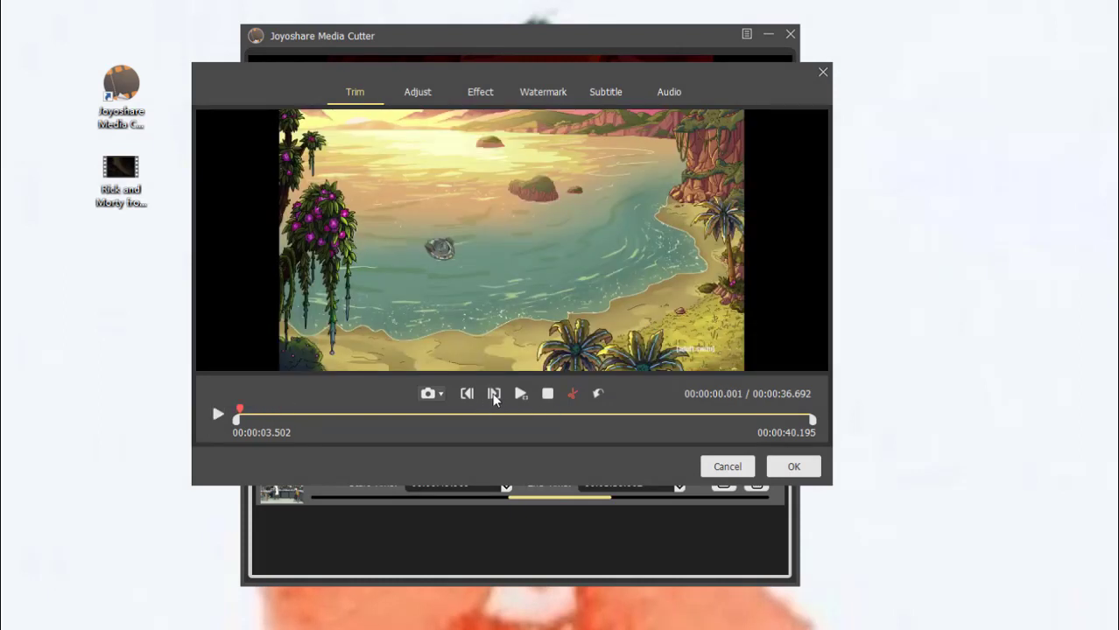
{"action": "left_click", "coordinate": [495, 396]}
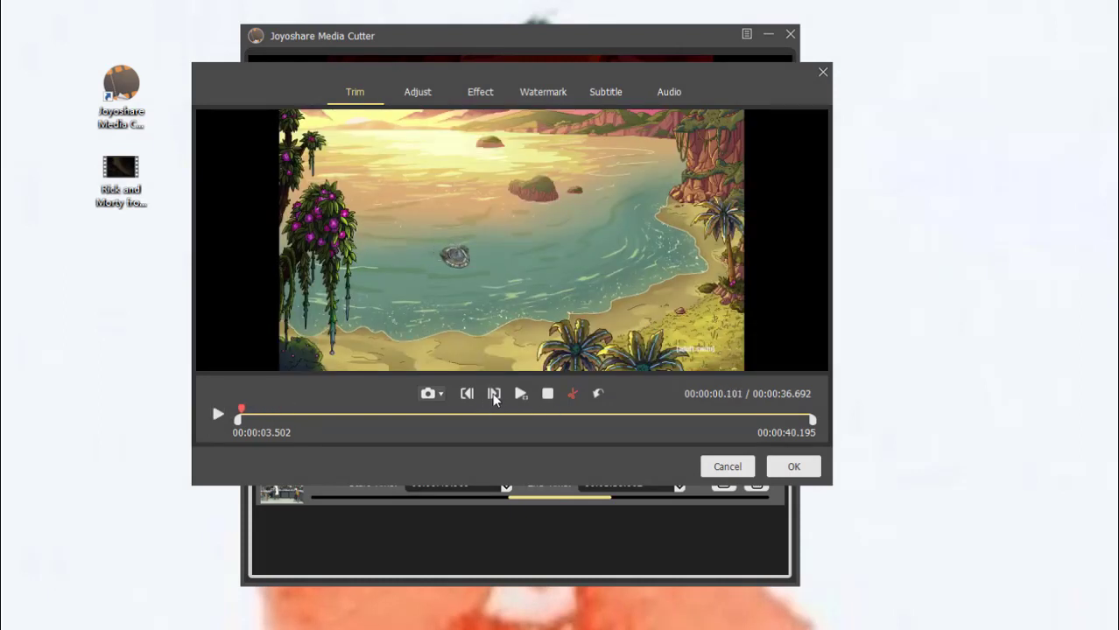
{"action": "left_click", "coordinate": [575, 400]}
Rotate the clip 90° four times back to upright and keep the Original Display aspect ratio
{"action": "left_click", "coordinate": [415, 93]}
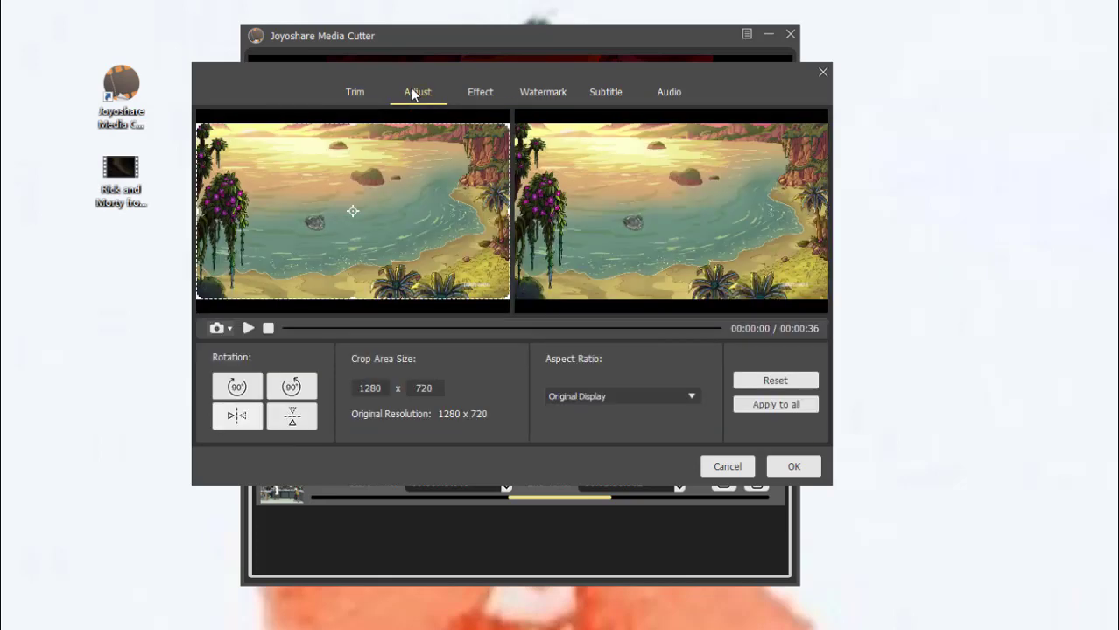
{"action": "left_click", "coordinate": [238, 389]}
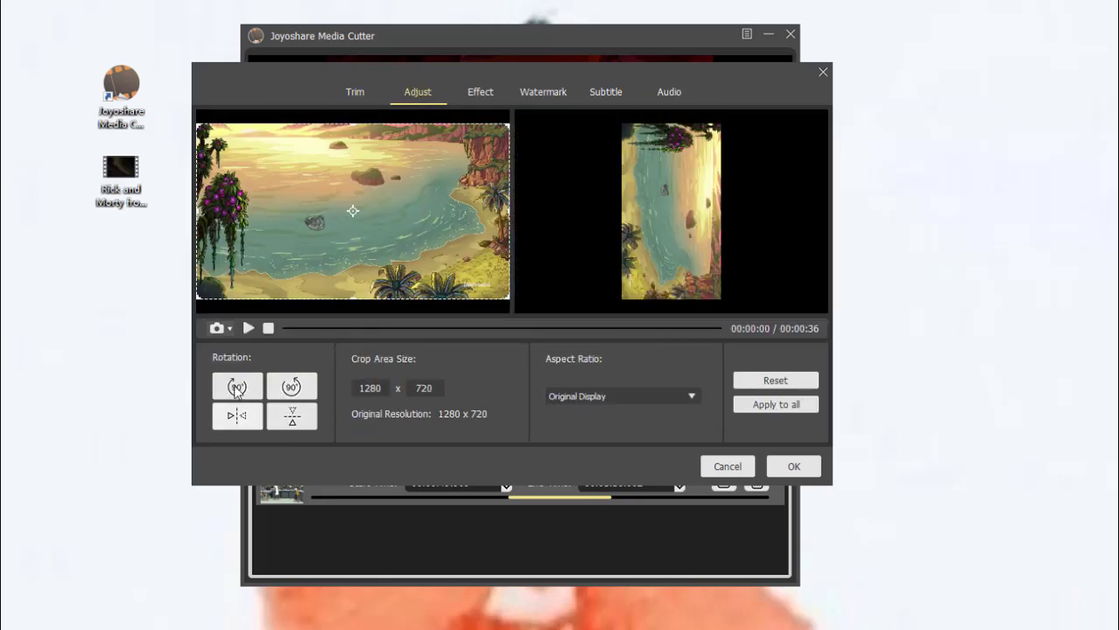
{"action": "left_click", "coordinate": [237, 388]}
{"action": "left_click", "coordinate": [235, 389]}
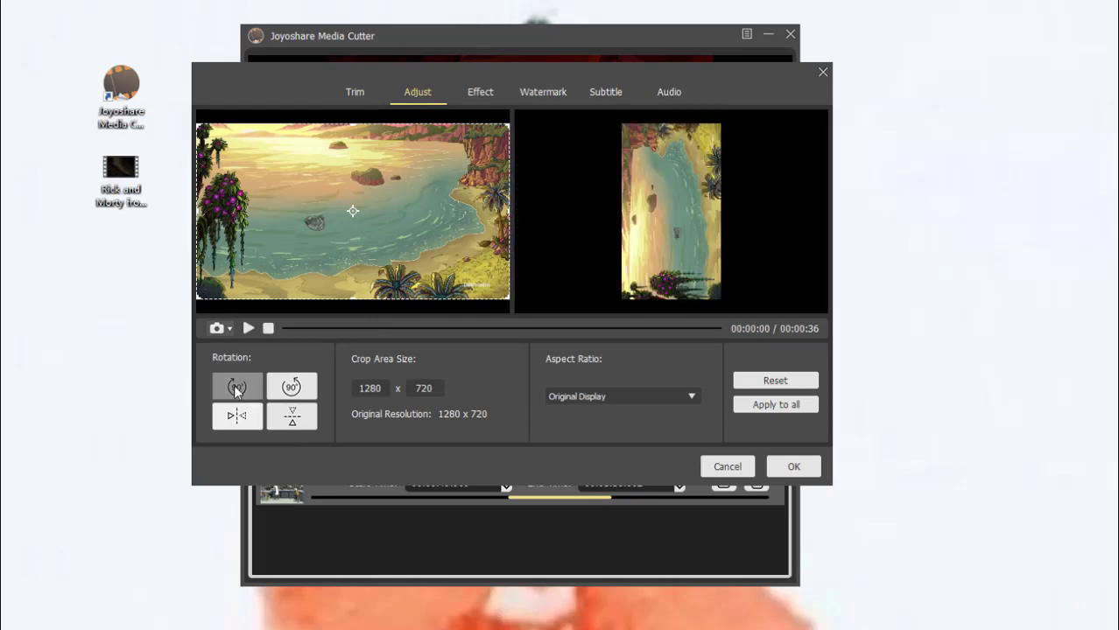
{"action": "left_click", "coordinate": [235, 389]}
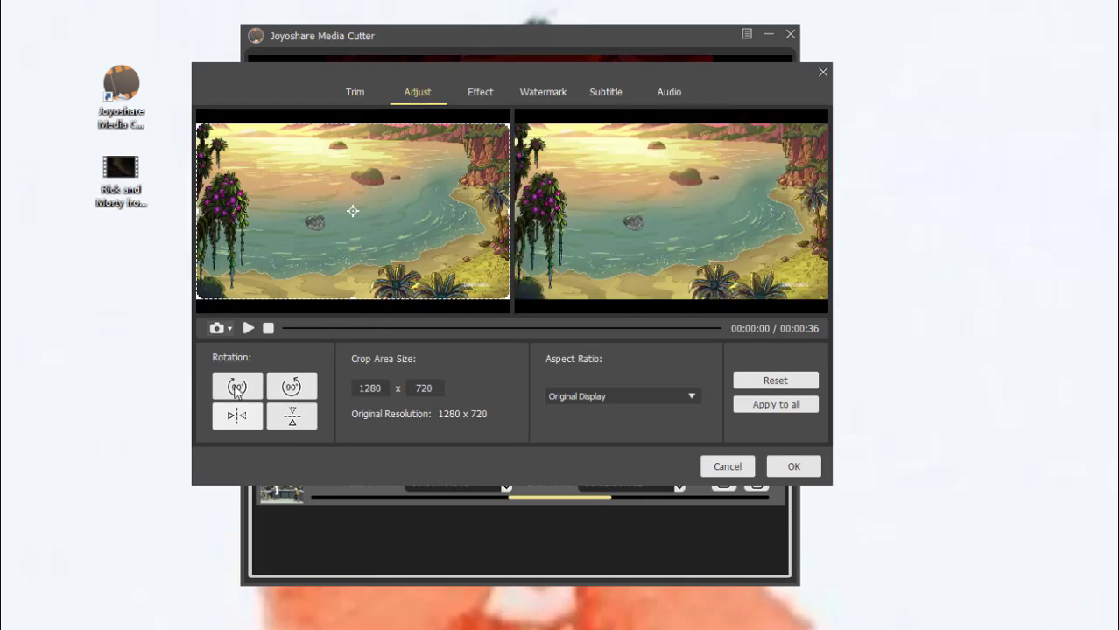
{"action": "left_click", "coordinate": [627, 397]}
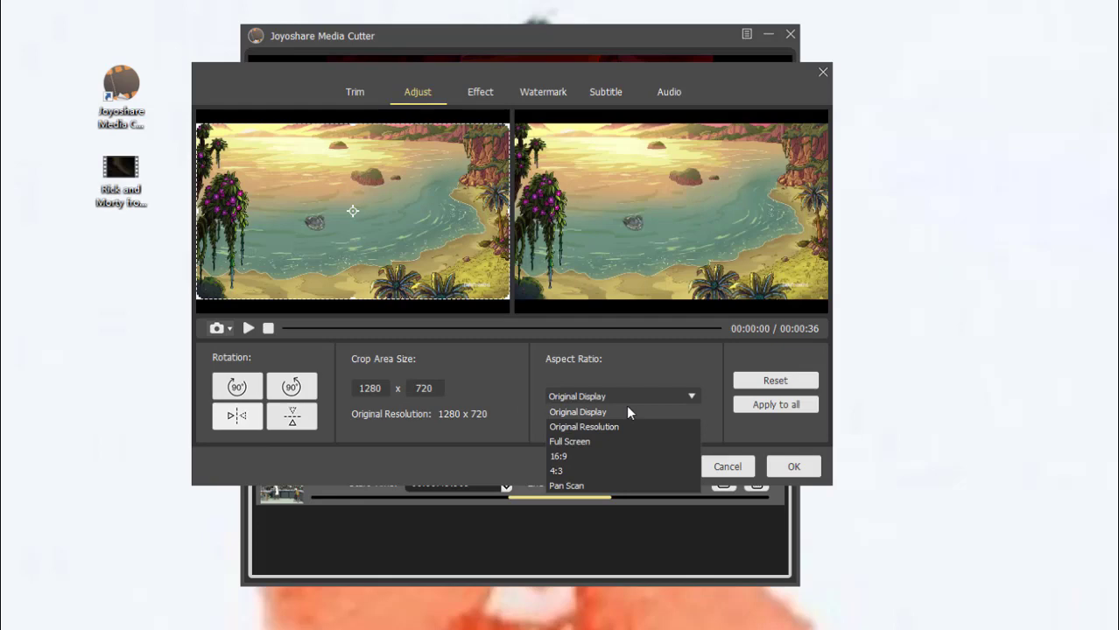
{"action": "left_click", "coordinate": [627, 410]}
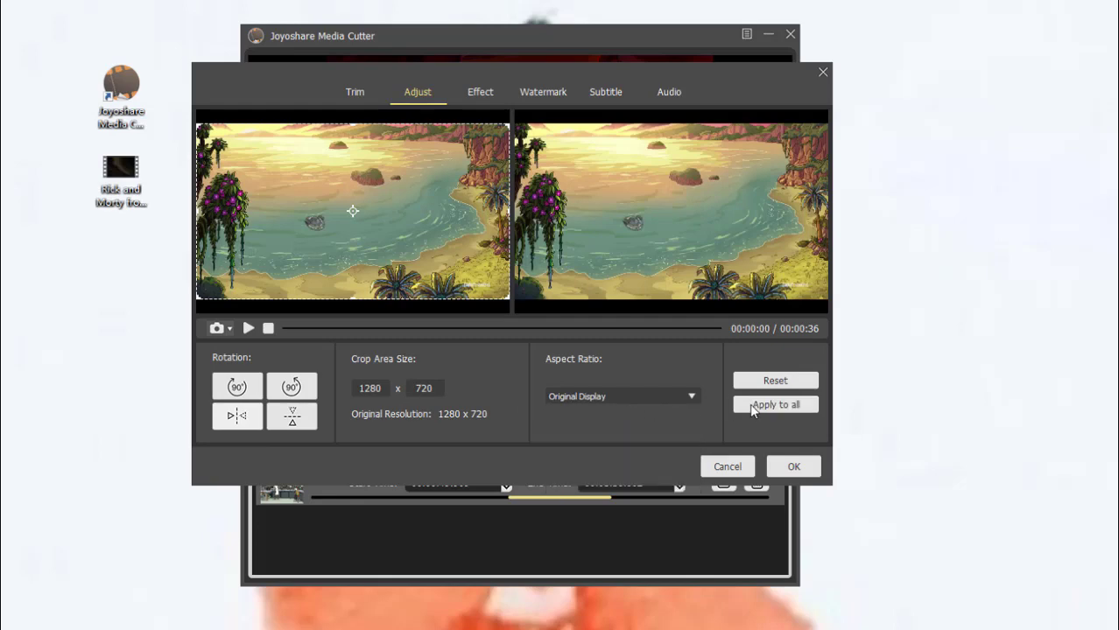
Pick the Soft Shine video effect, browse the frame overlays, and apply it to all clips
{"action": "left_click", "coordinate": [479, 95]}
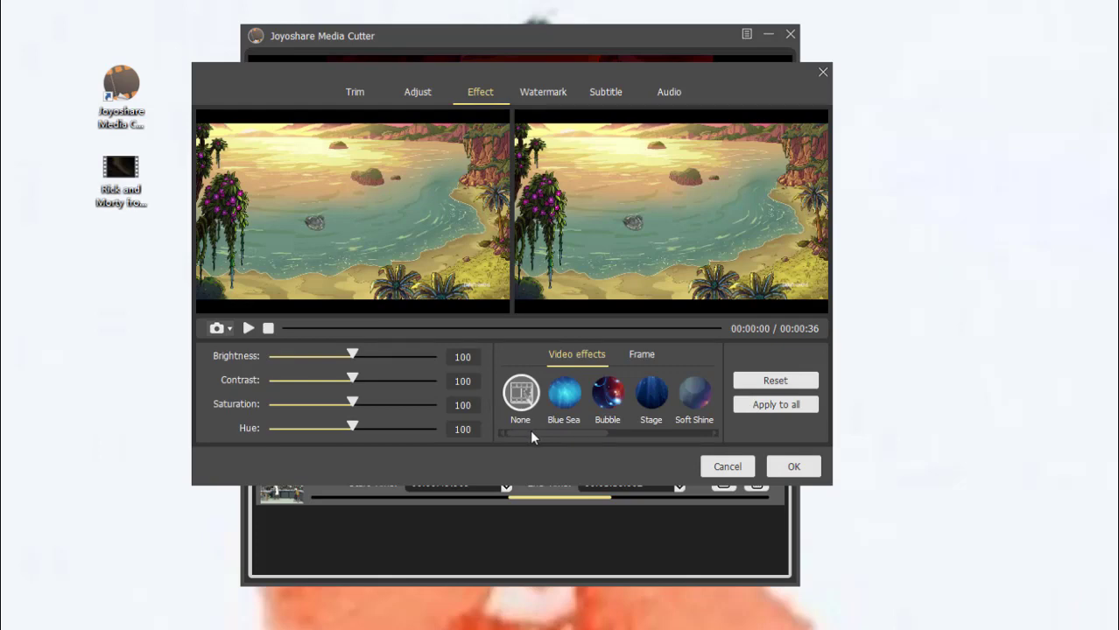
{"action": "left_click_drag", "start_coordinate": [529, 432], "coordinate": [583, 406]}
{"action": "left_click", "coordinate": [589, 401]}
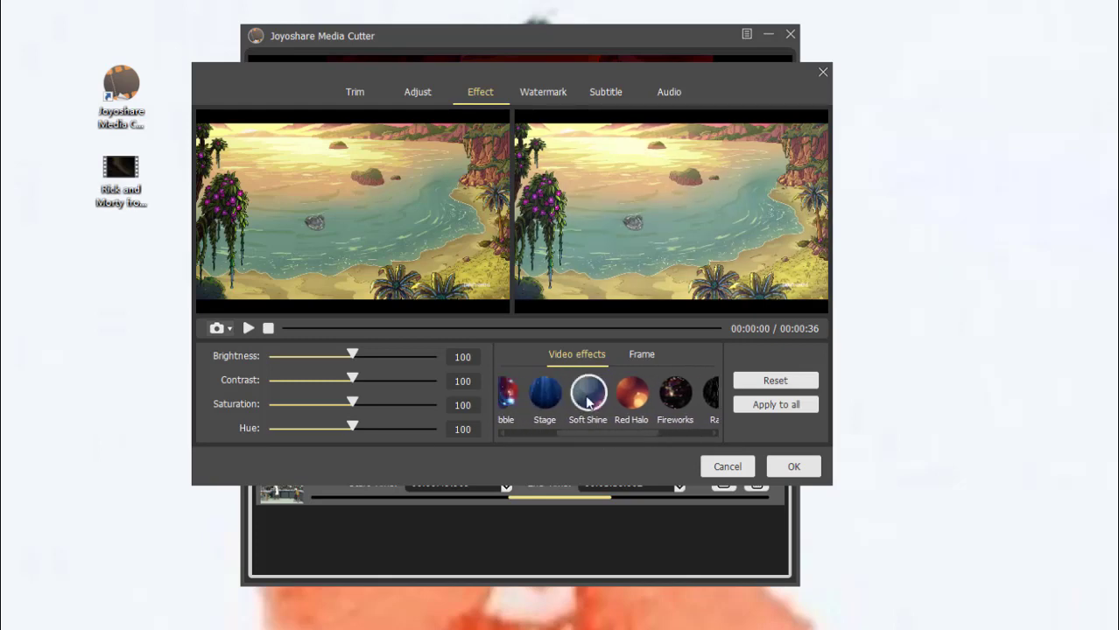
{"action": "left_click", "coordinate": [634, 354]}
{"action": "left_click_drag", "start_coordinate": [579, 441], "coordinate": [702, 434]}
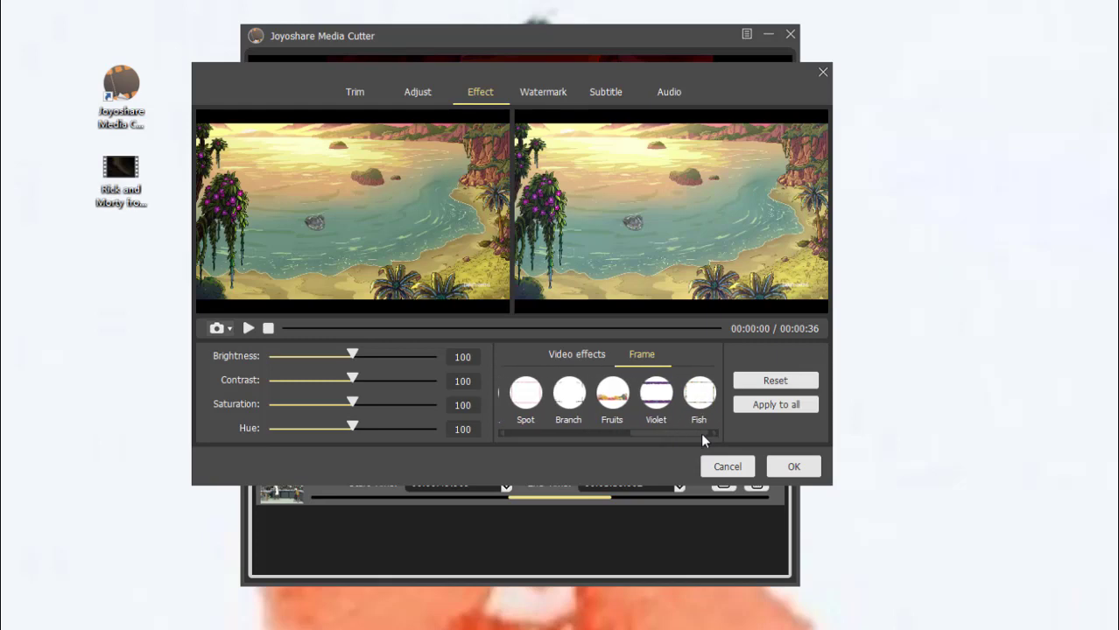
{"action": "left_click", "coordinate": [758, 408]}
{"action": "left_click", "coordinate": [552, 91]}
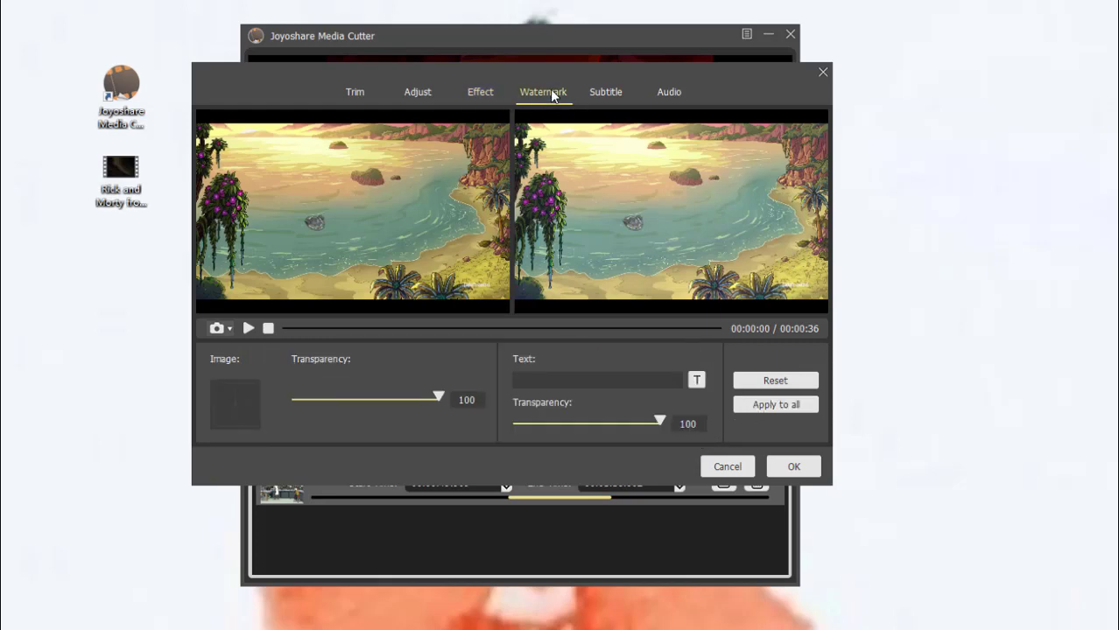
Enter 'Rick and Morty' as the text watermark and apply it to all clips
{"action": "left_click", "coordinate": [563, 379]}
{"action": "type", "text": "Rick and "}
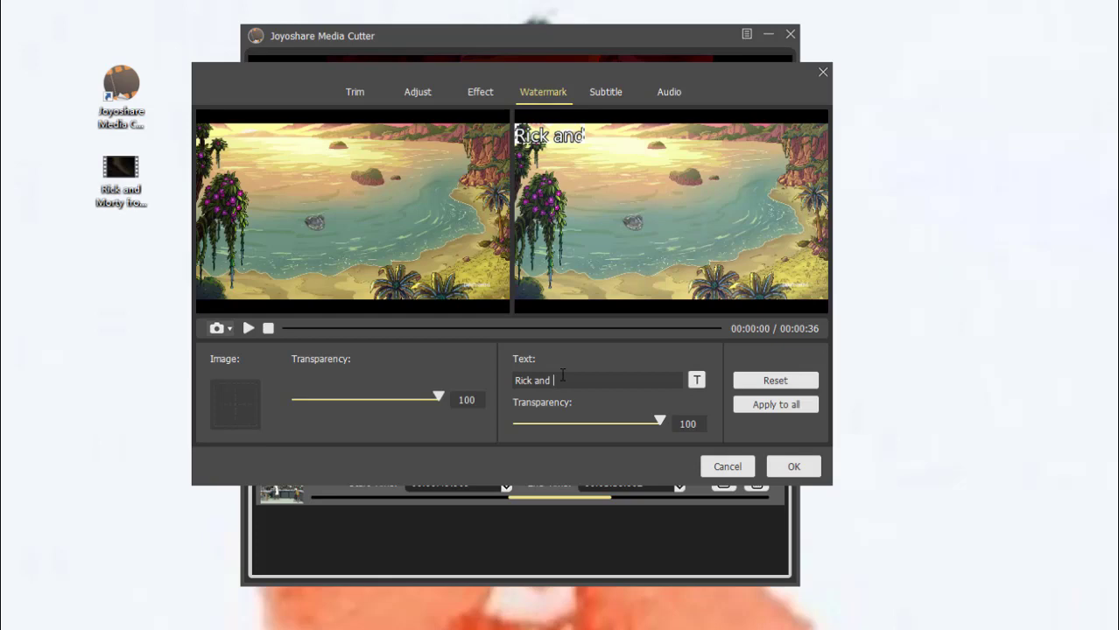
{"action": "type", "text": "Mor"}
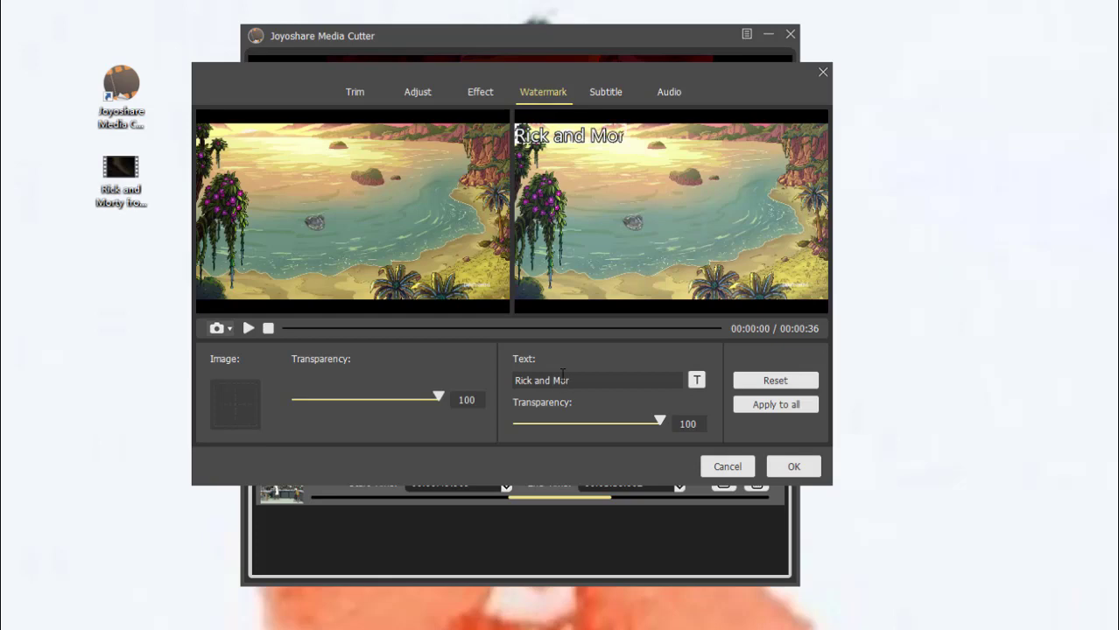
{"action": "type", "text": "ty"}
{"action": "left_click", "coordinate": [785, 407]}
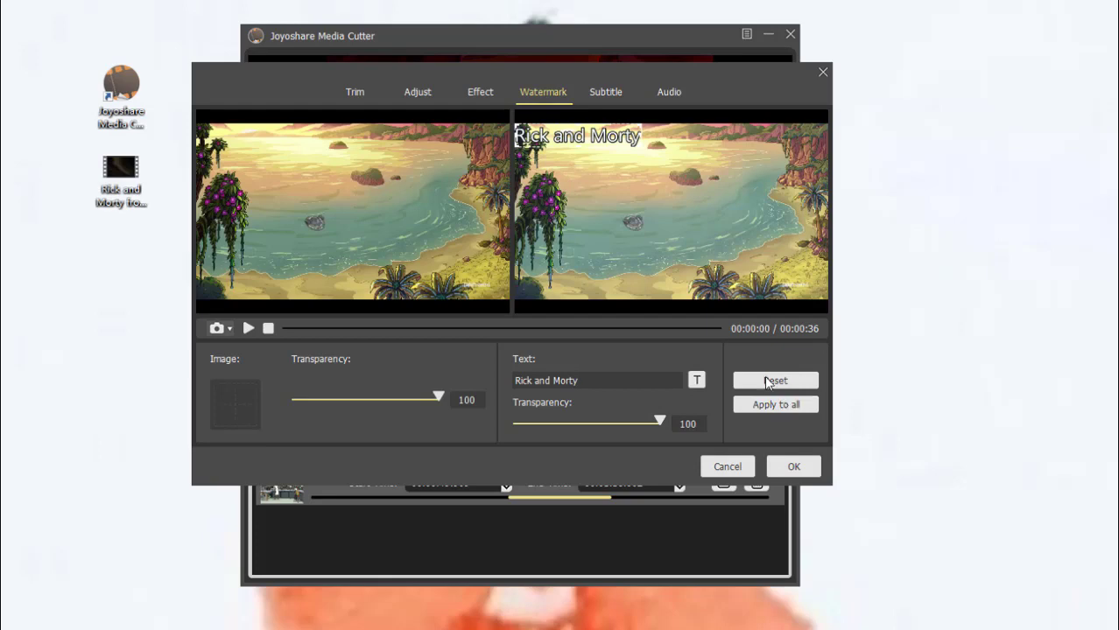
{"action": "left_click", "coordinate": [611, 96]}
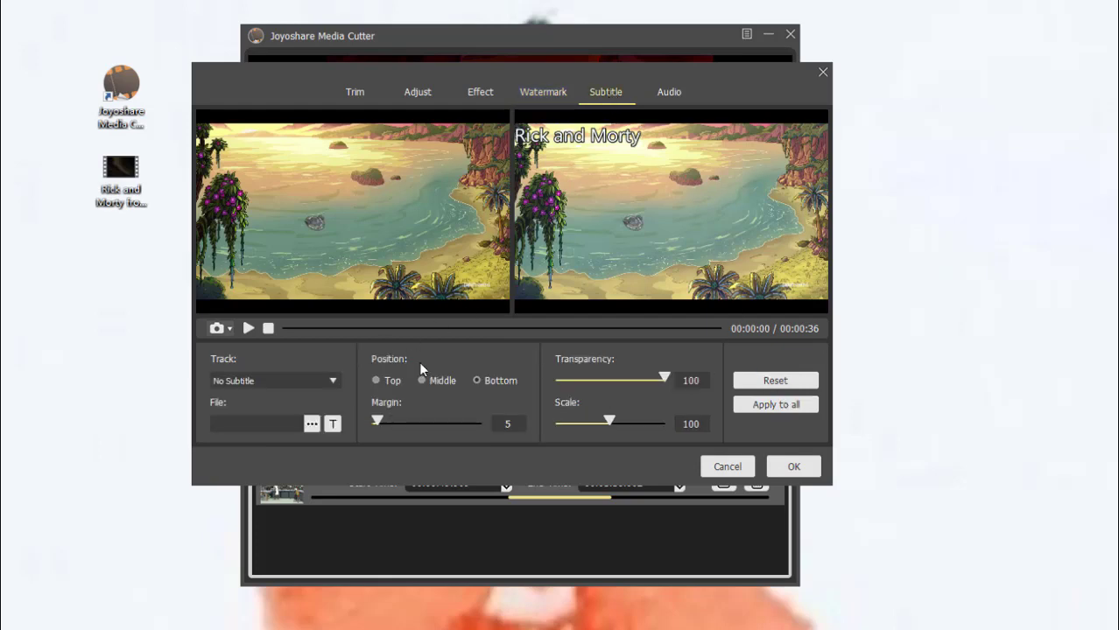
Apply the Flat sound effect to all clips and confirm the edits with OK
{"action": "left_click", "coordinate": [670, 96]}
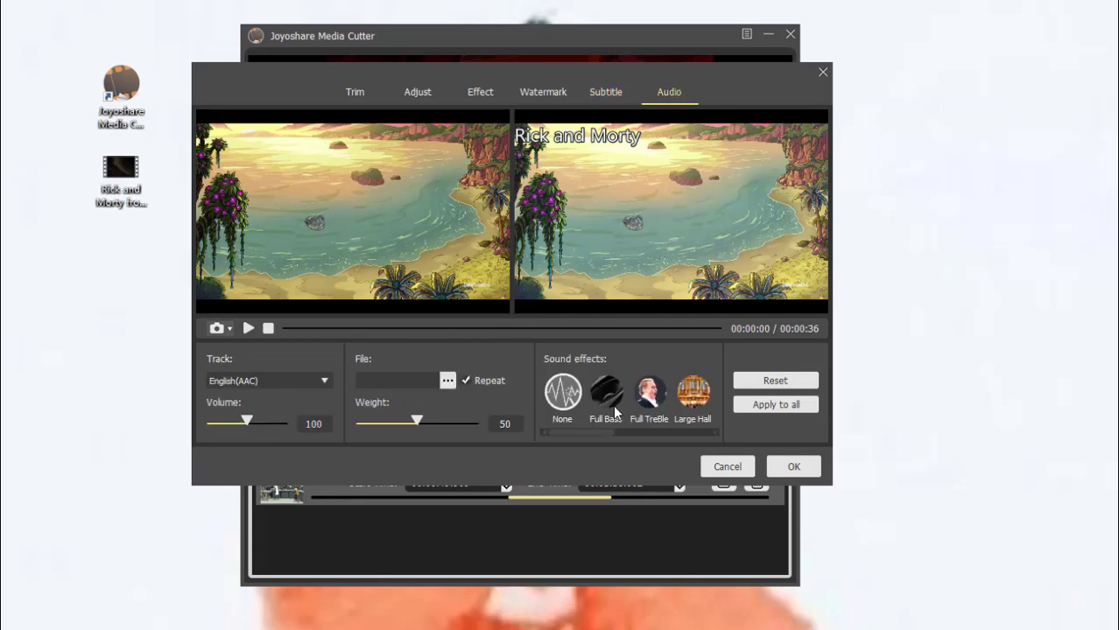
{"action": "left_click_drag", "start_coordinate": [600, 432], "coordinate": [688, 430]}
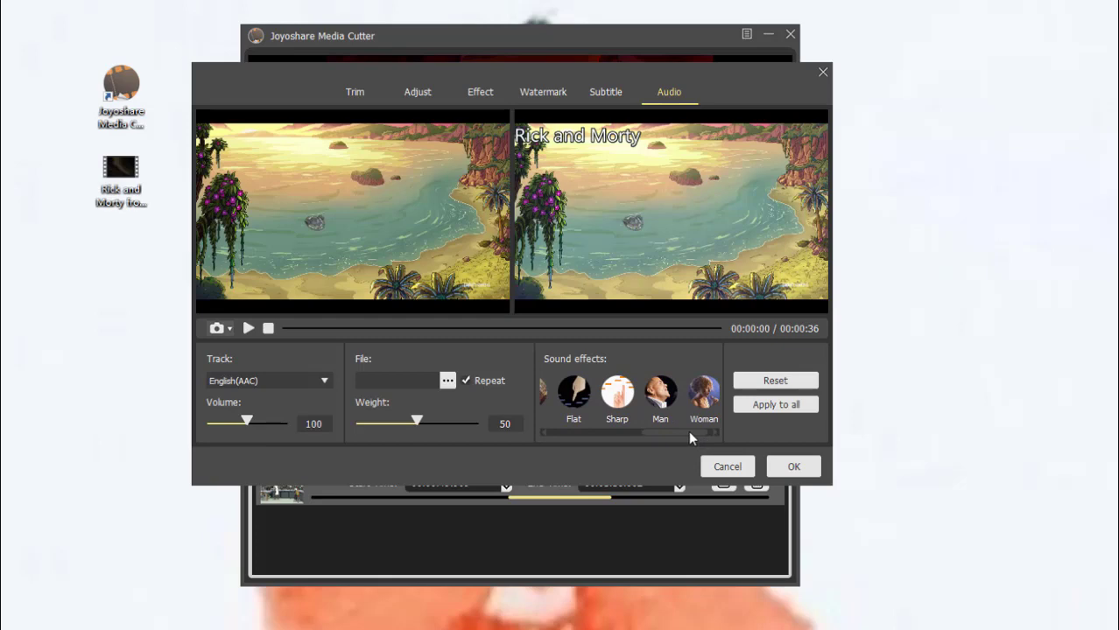
{"action": "left_click", "coordinate": [581, 397]}
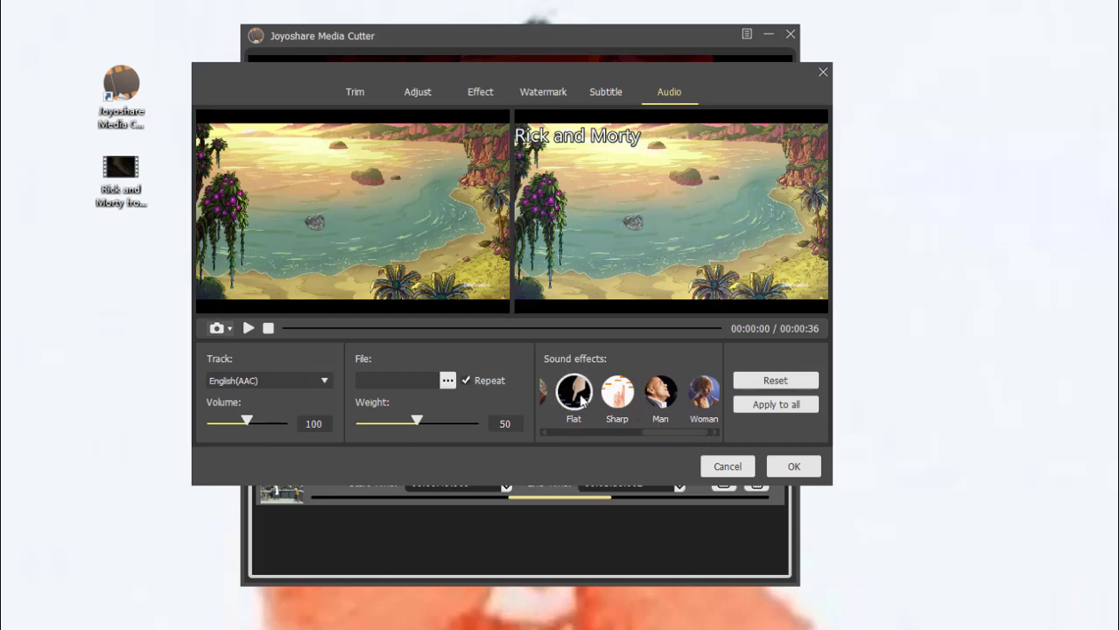
{"action": "left_click", "coordinate": [755, 411]}
{"action": "left_click", "coordinate": [794, 466]}
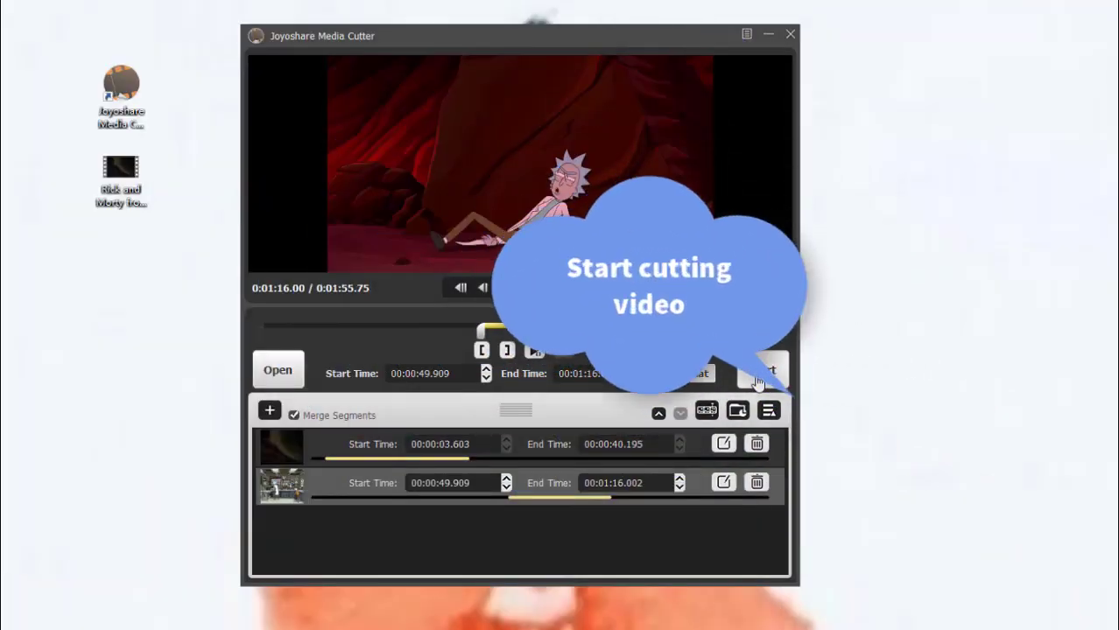
Start exporting the two edited YouTube segments as one merged MP4
{"action": "left_click", "coordinate": [756, 379]}
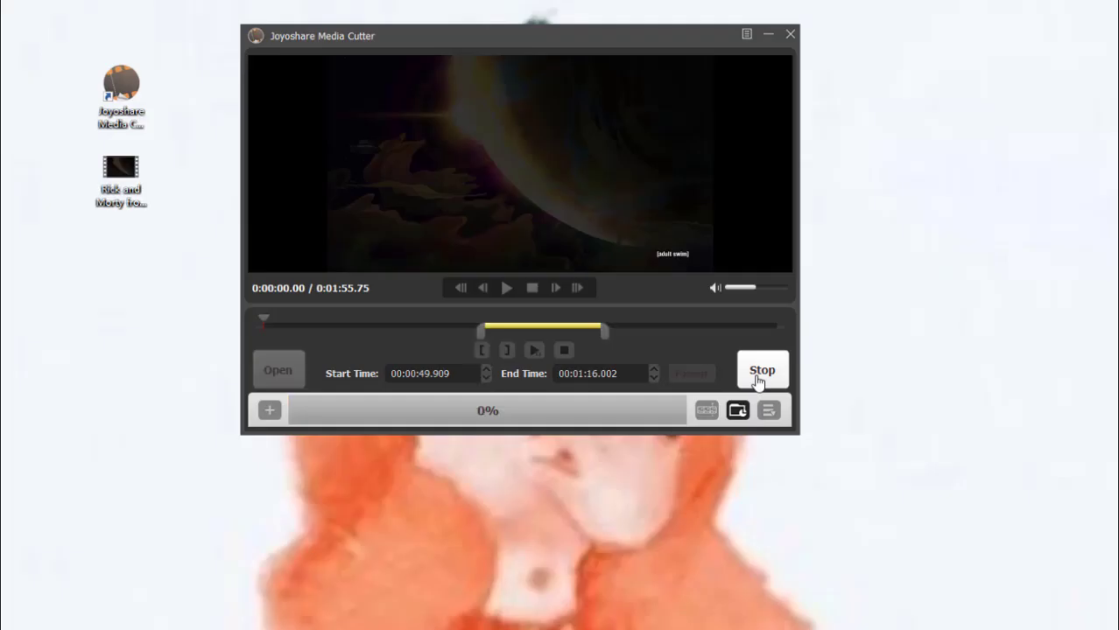